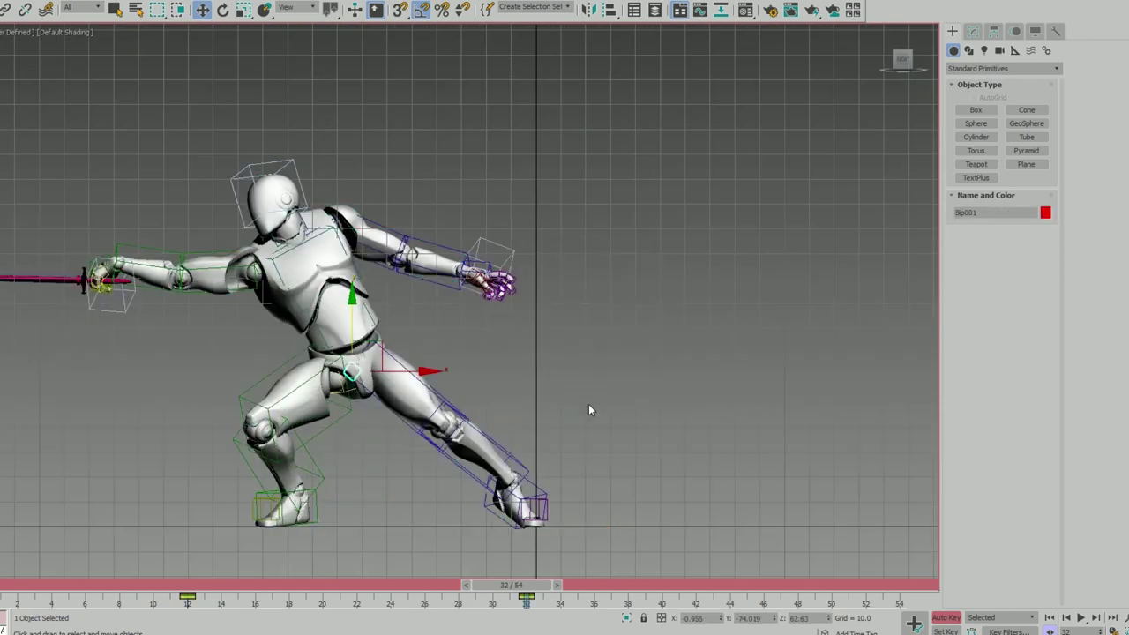
Step: Jump to the last frame of the sequence
key(End)
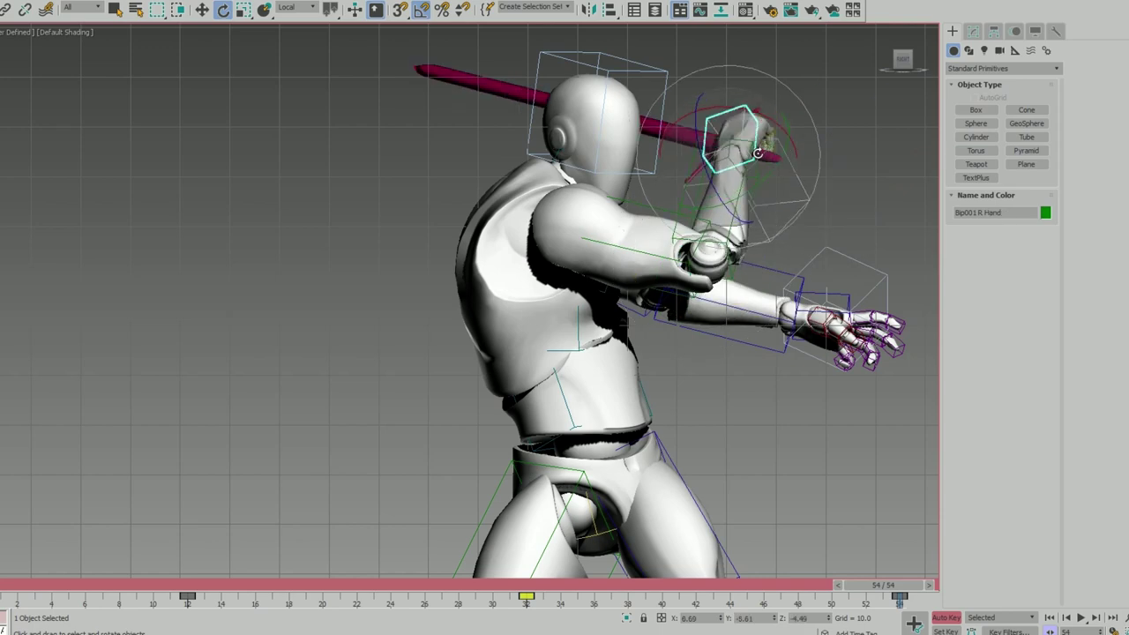
Step: Shift the biped's right foot slightly sideways
drag(539, 448, 525, 448)
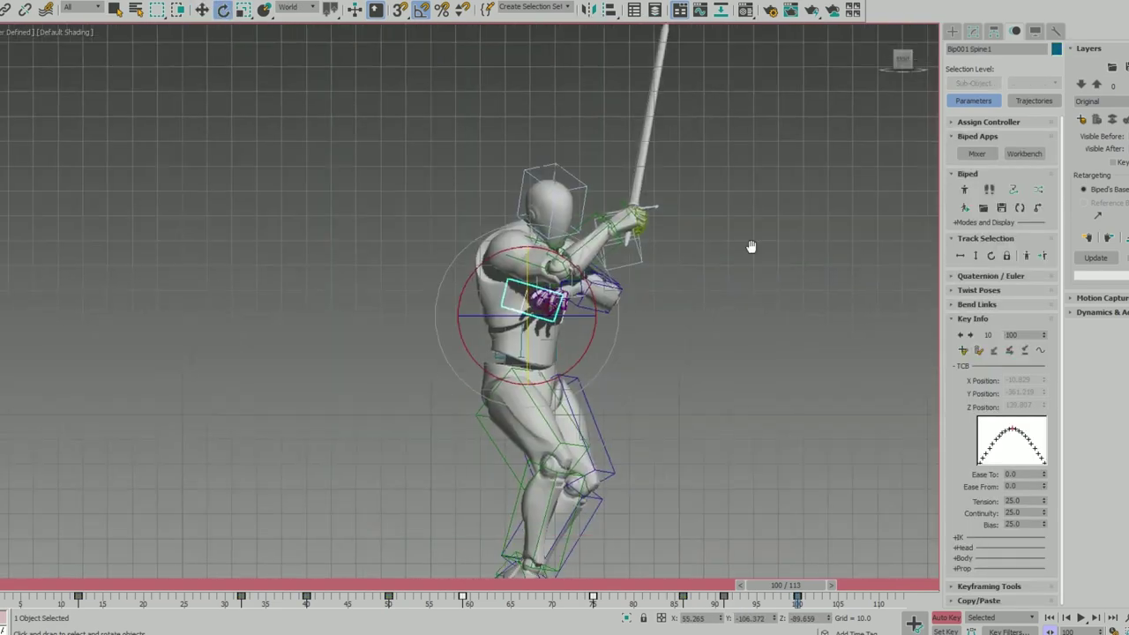
Step: Raise the foot to re-bend the leg, then pick the right forearm for rotating
alt+middle_drag(750, 246, 738, 497)
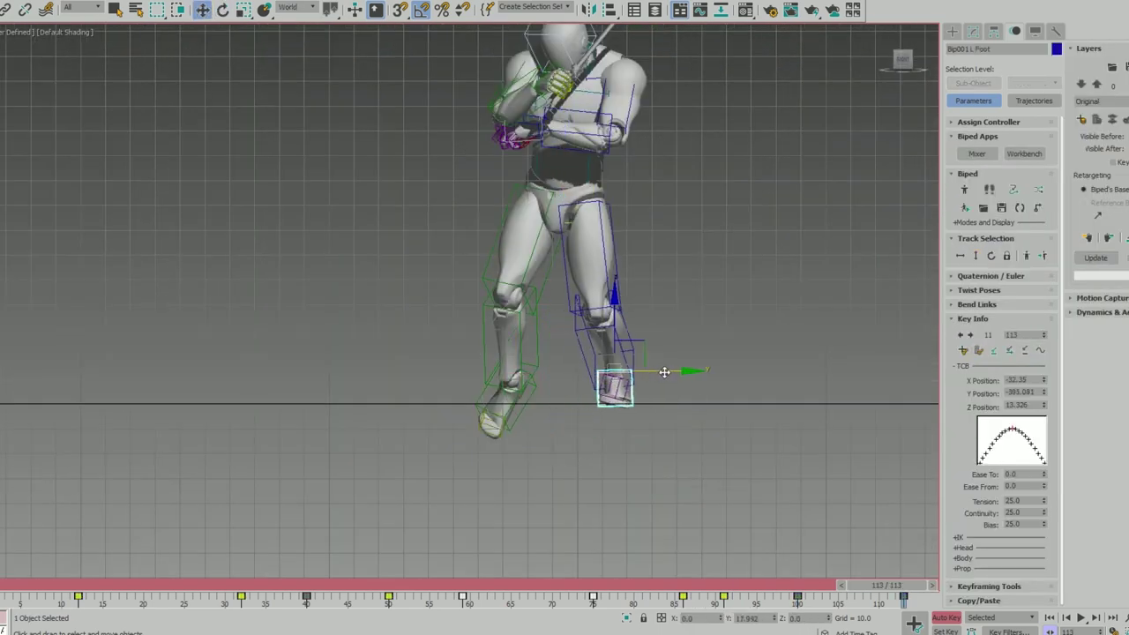
drag(528, 369, 532, 336)
key(e)
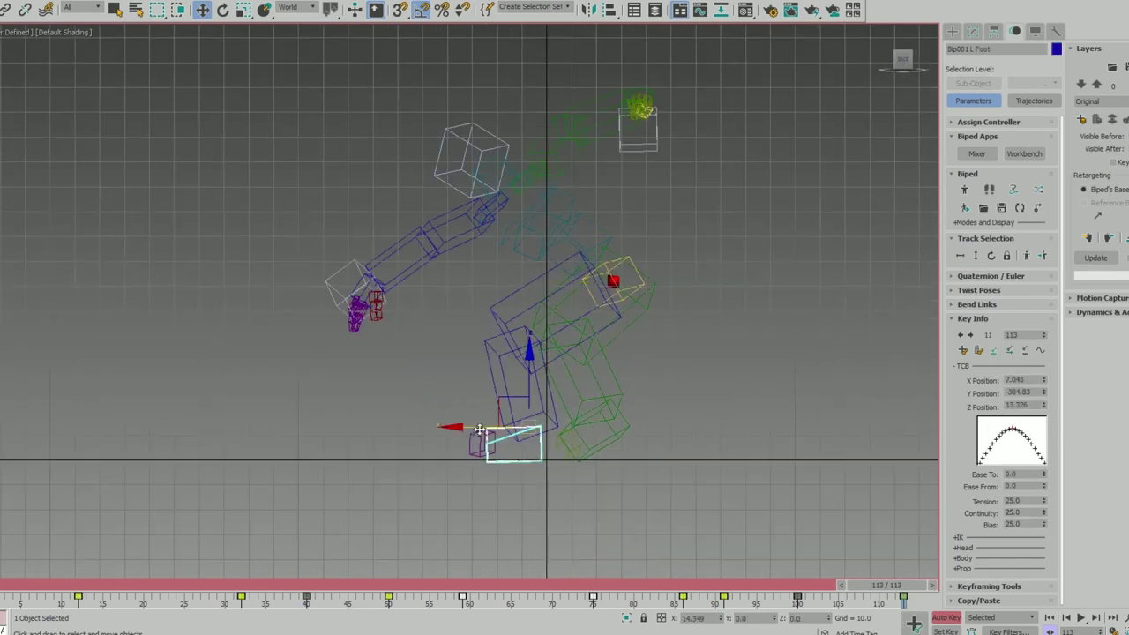
mouse_move(565, 369)
alt+middle_down()
mouse_move(529, 335)
mouse_move(592, 205)
mouse_move(575, 221)
mouse_move(672, 411)
mouse_move(450, 437)
alt+middle_up()
click(479, 315)
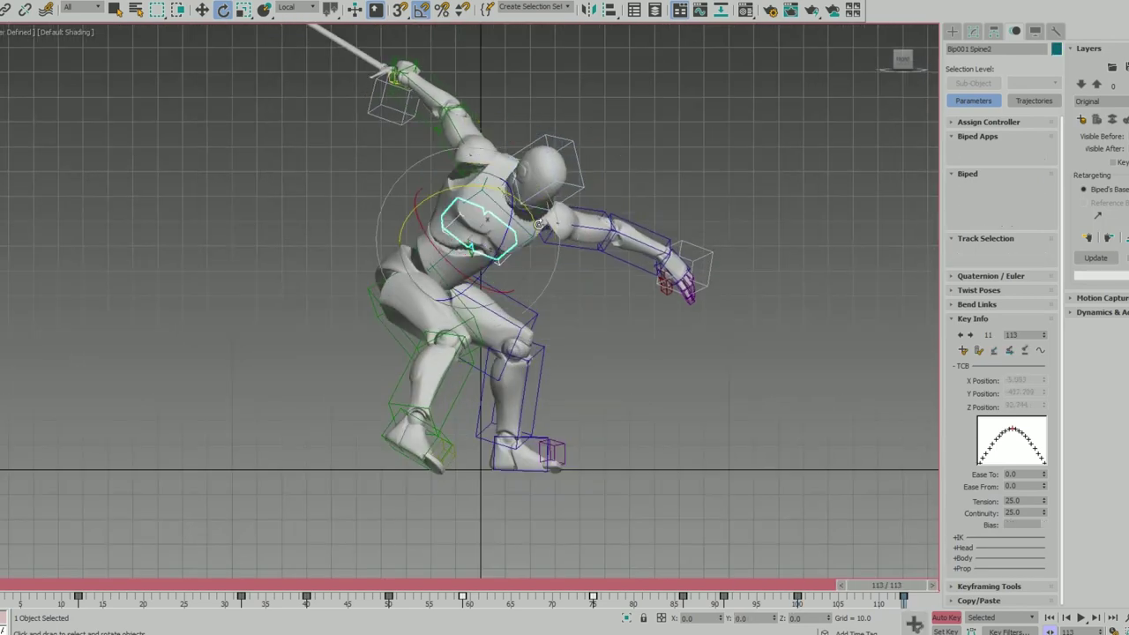
Step: Rotate the spine and head into the forward lean, then select the left toe
mouse_move(449, 262)
alt+middle_down()
mouse_move(544, 264)
mouse_move(446, 197)
mouse_move(441, 423)
mouse_move(429, 403)
mouse_move(671, 348)
alt+middle_up()
click(539, 256)
key(e)
click(446, 197)
click(429, 404)
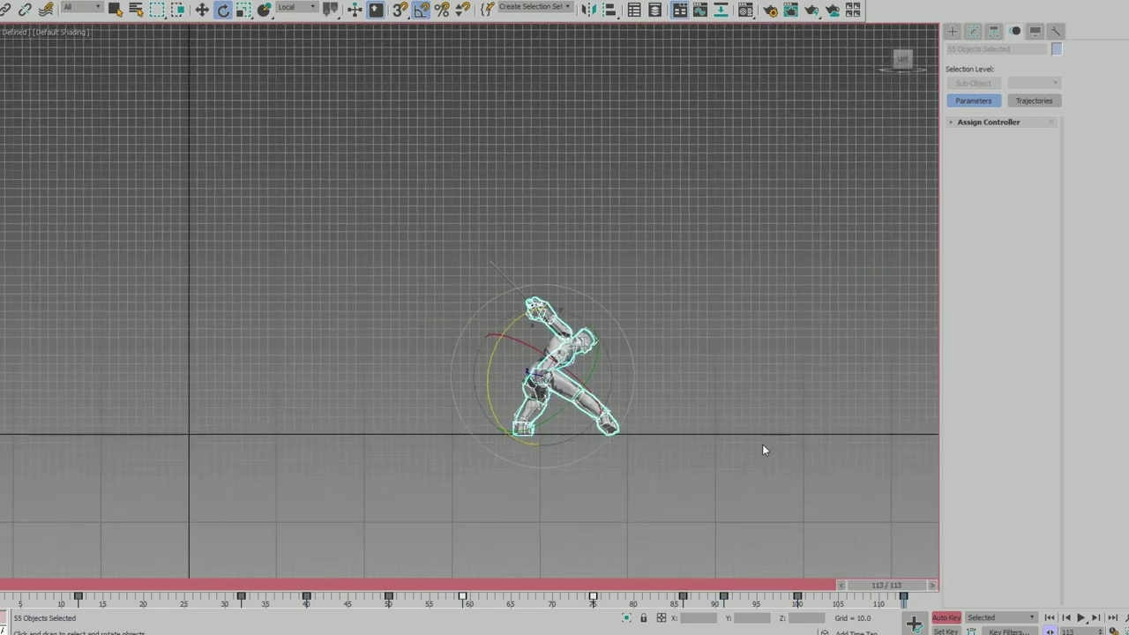
Step: Adjust the spine, left toe and right upper arm of the frame 130 lunge
alt+middle_drag(471, 326, 371, 370)
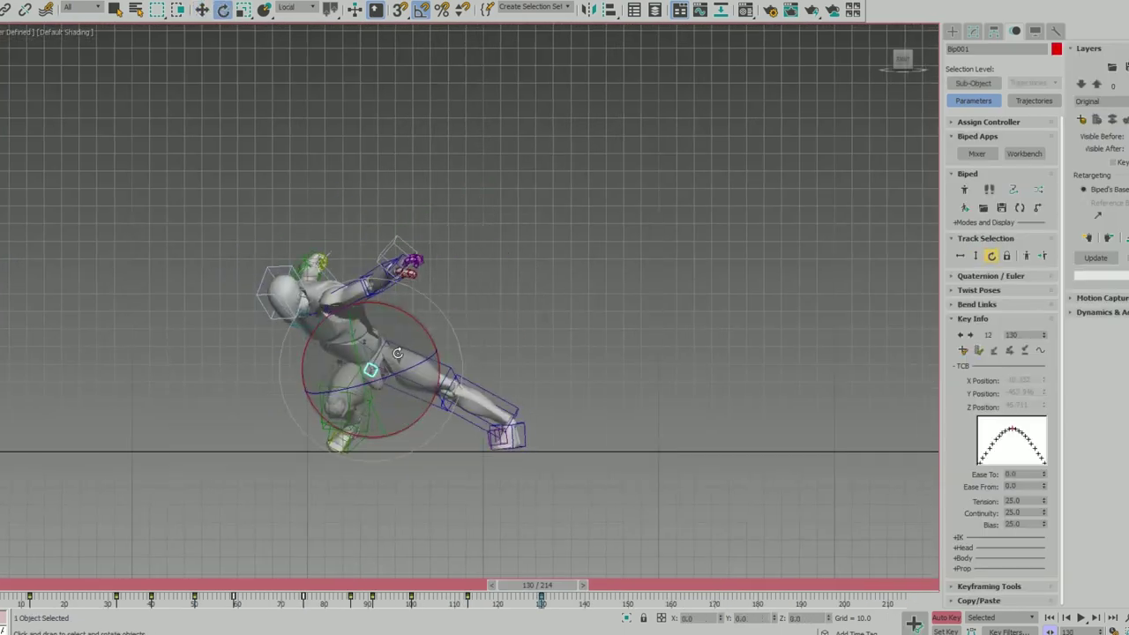
scroll(370, 371, up, 3)
click(334, 341)
click(671, 548)
middle_drag(671, 549, 673, 451)
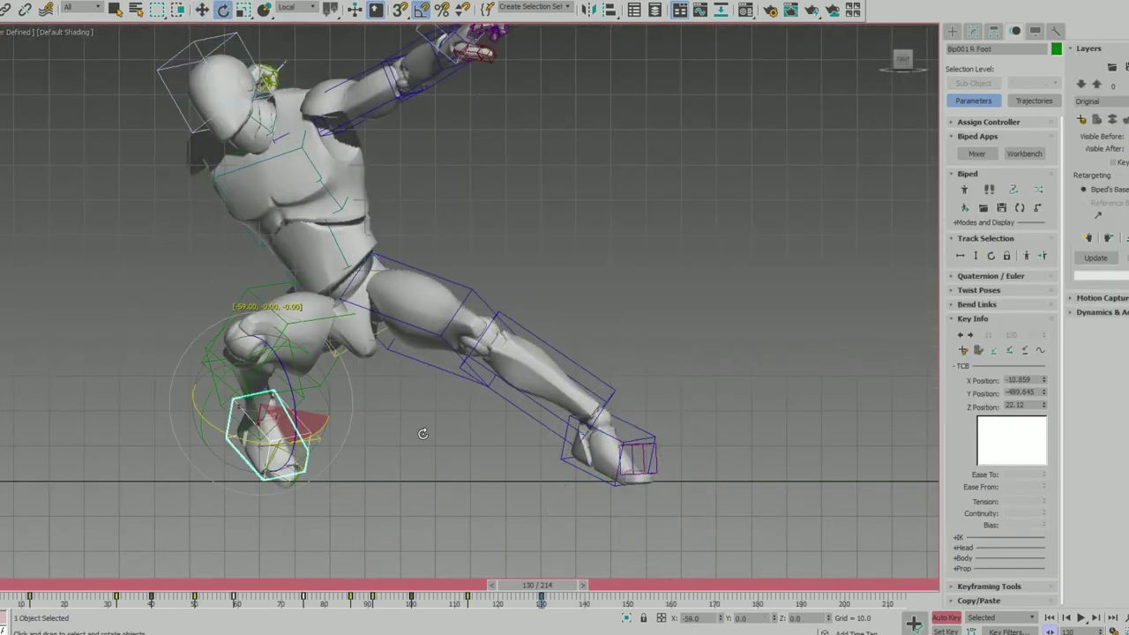
click(344, 325)
alt+middle_drag(459, 433, 433, 262)
click(370, 189)
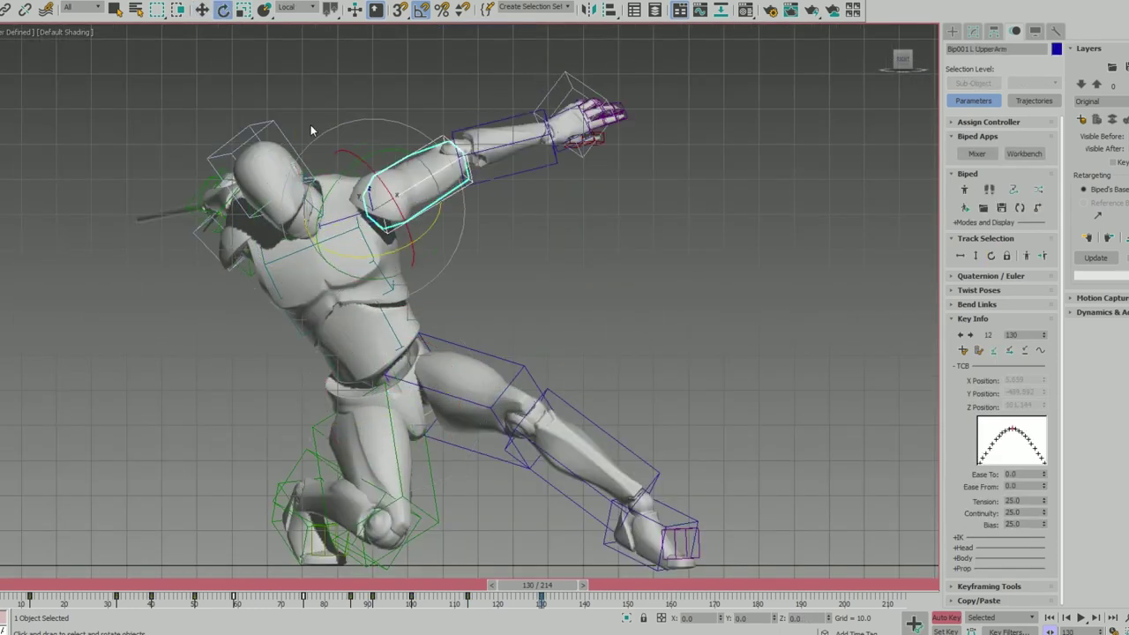
Step: Move the centre of mass, then rotate bones stepping up the body to the head
scroll(388, 319, up, 3)
scroll(388, 318, down, 5)
click(574, 336)
key(w)
scroll(464, 324, up, 3)
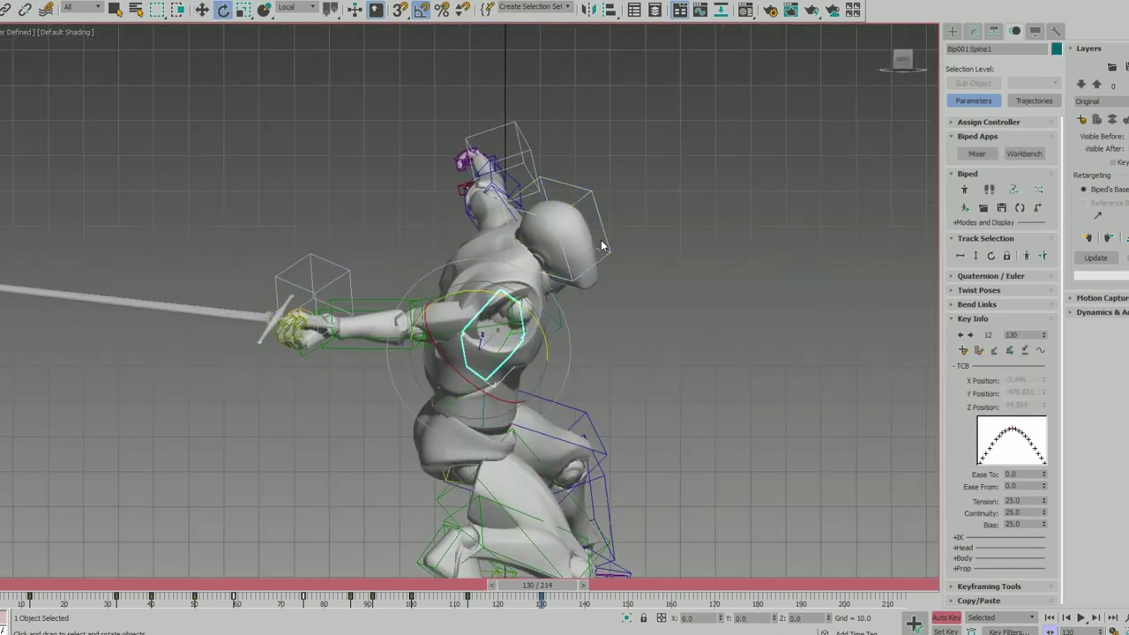
scroll(463, 324, up, 3)
key(e)
key(Page_Down)
key(Page_Down)
key(Page_Down)
key(Page_Down)
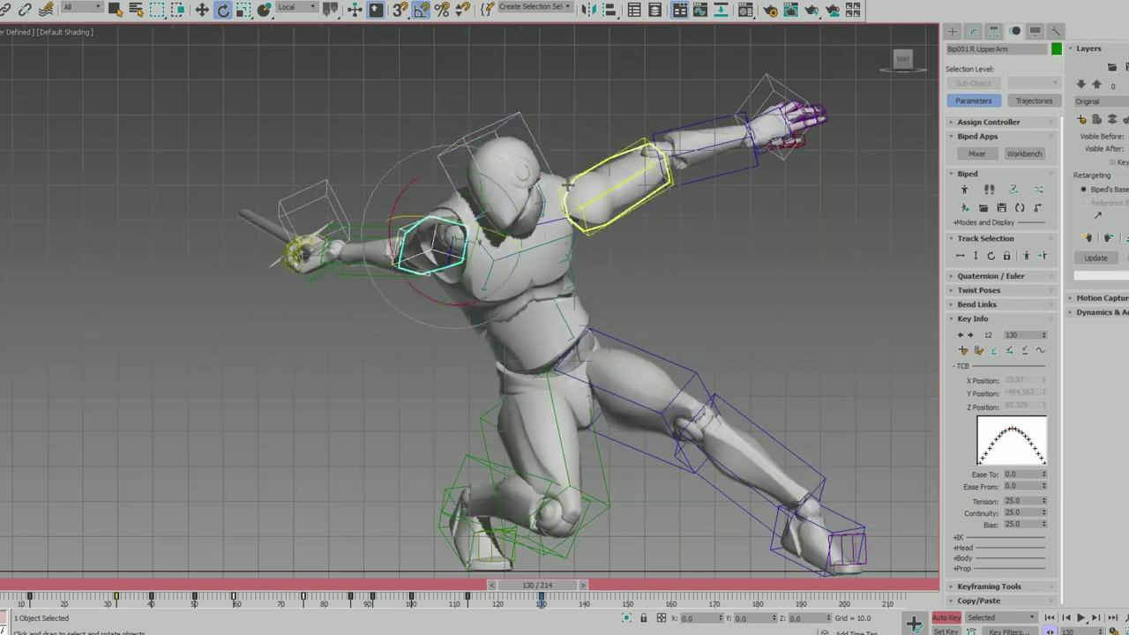
key(Page_Down)
key(Page_Down)
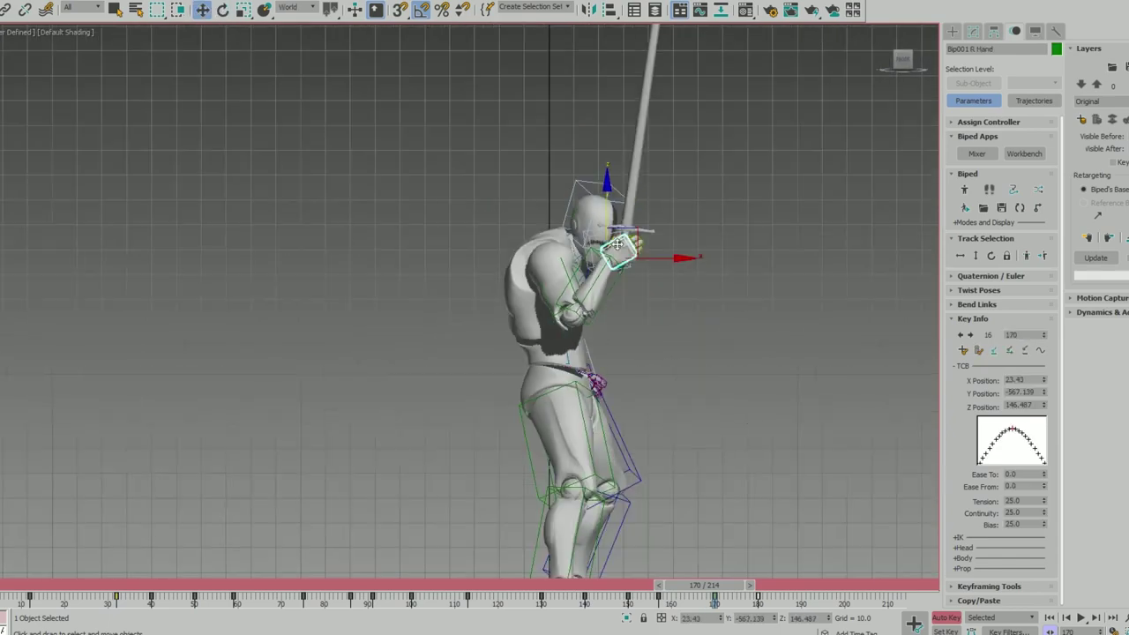
Step: Scrub the animation forward to frame 178
drag(704, 586, 719, 602)
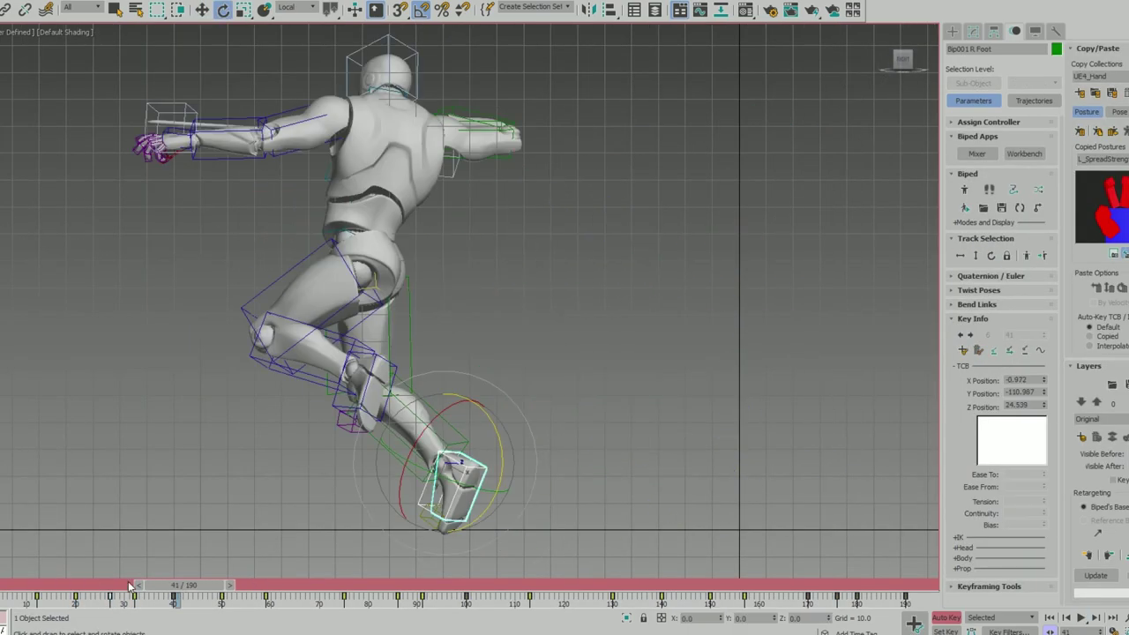
Step: Scrub the animation to frame 32
drag(112, 593, 139, 592)
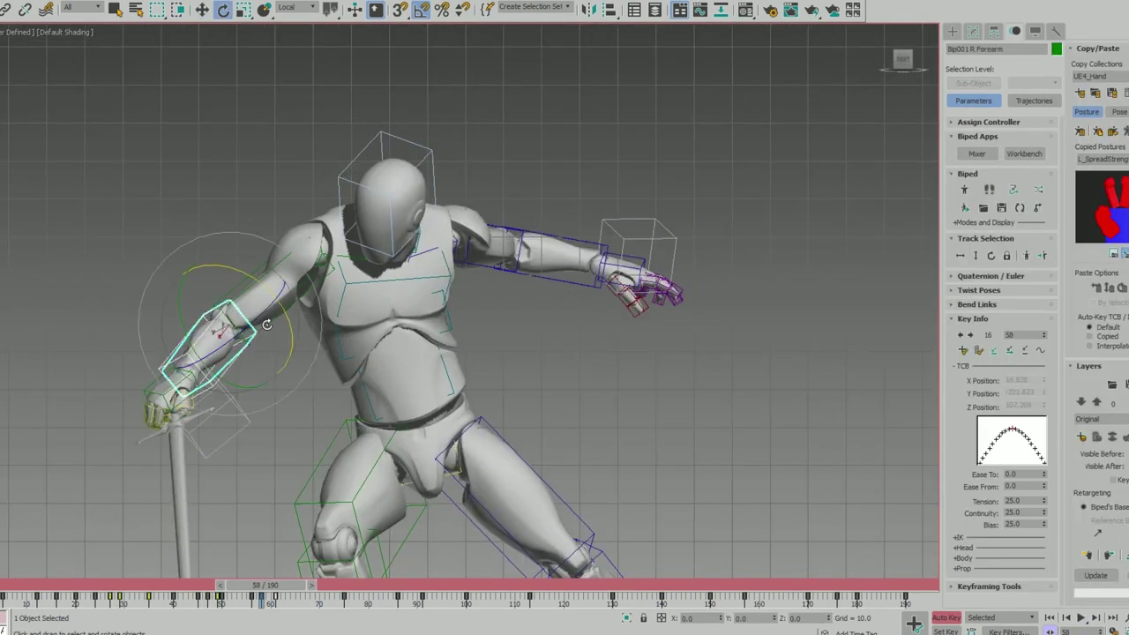
Step: Twist the upper body and sword at the spine, checking from behind and the side
key(Page_Down)
scroll(256, 339, down, 3)
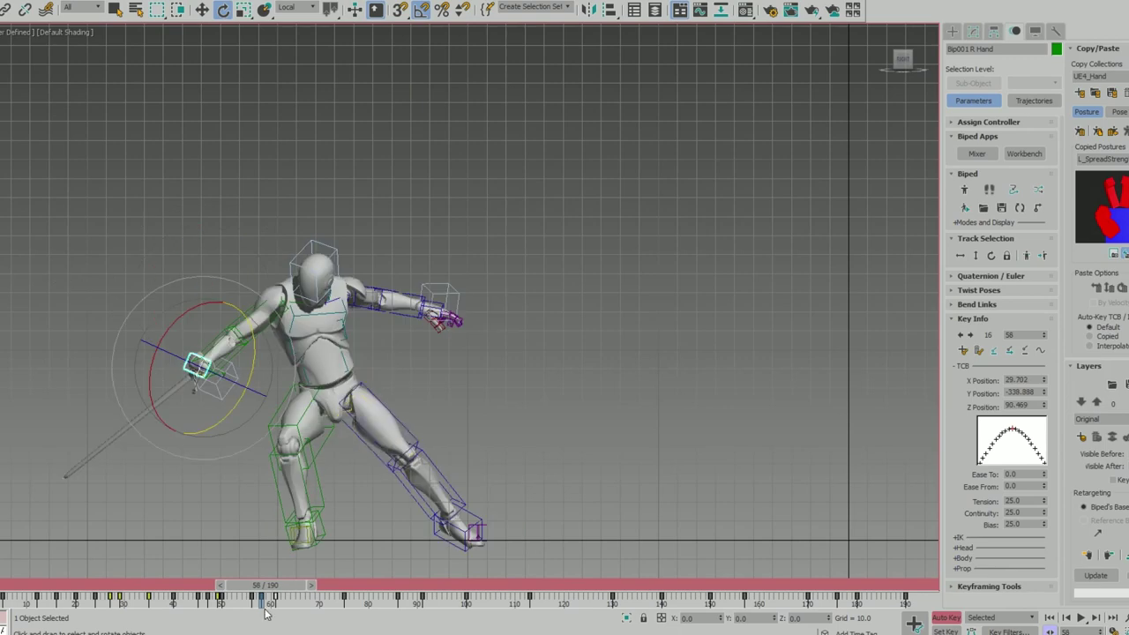
key(e)
click(269, 375)
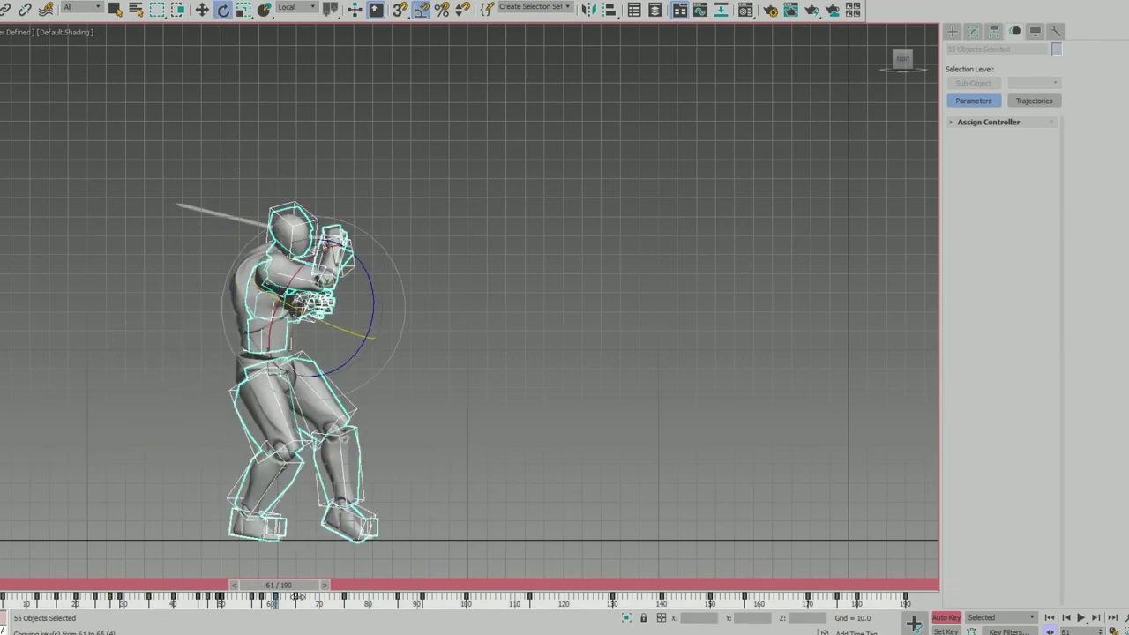
drag(273, 354, 302, 326)
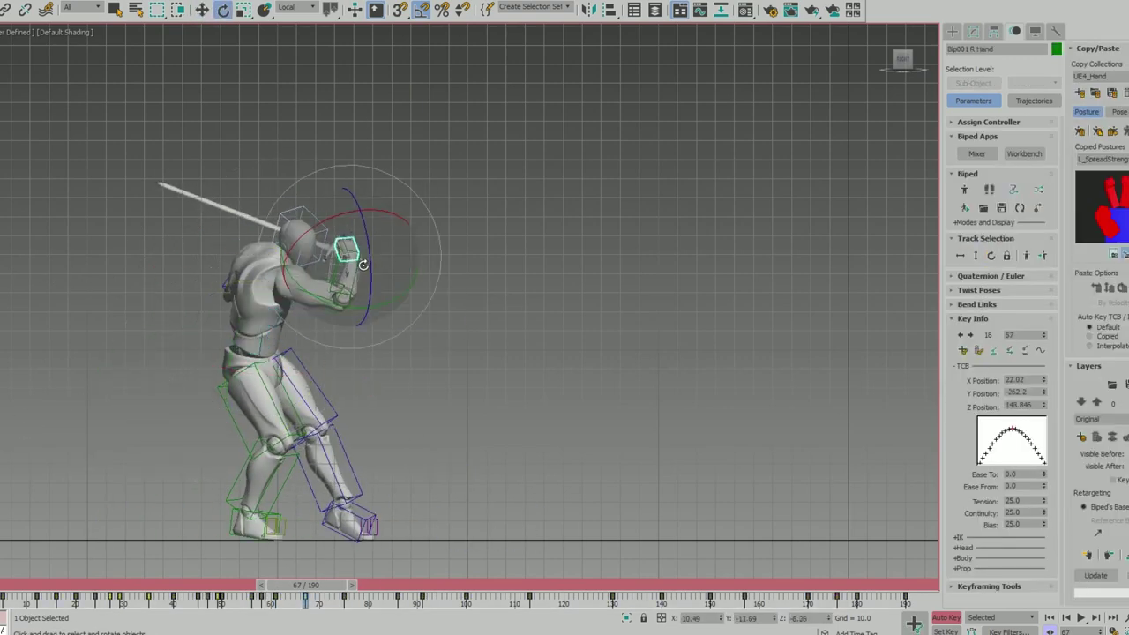
alt+middle_drag(354, 262, 488, 359)
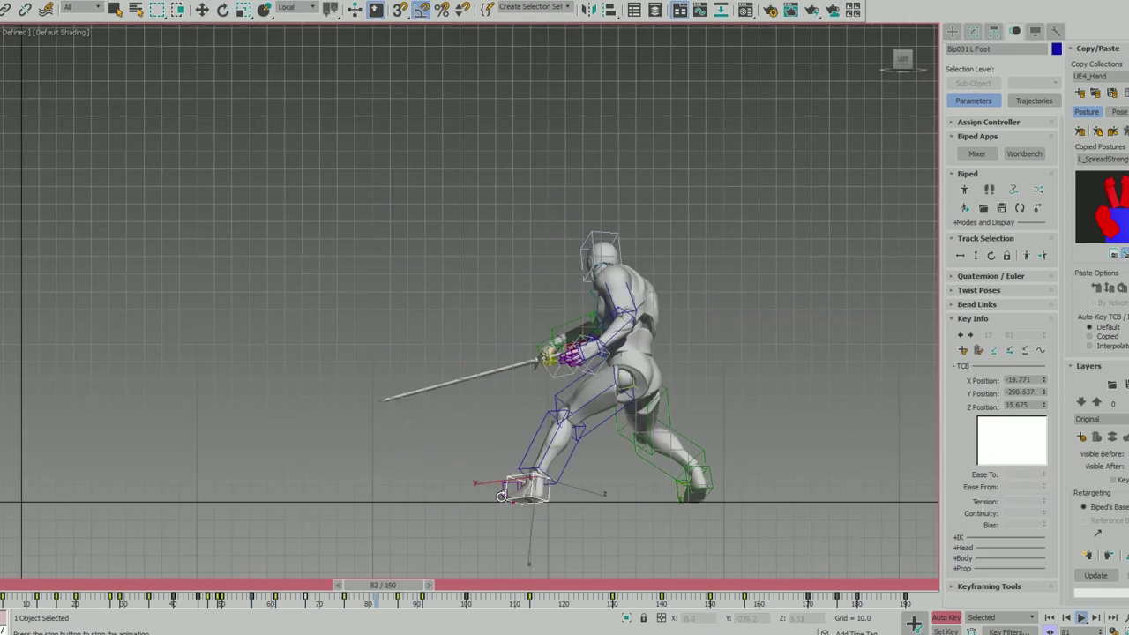
alt+middle_drag(501, 474, 383, 546)
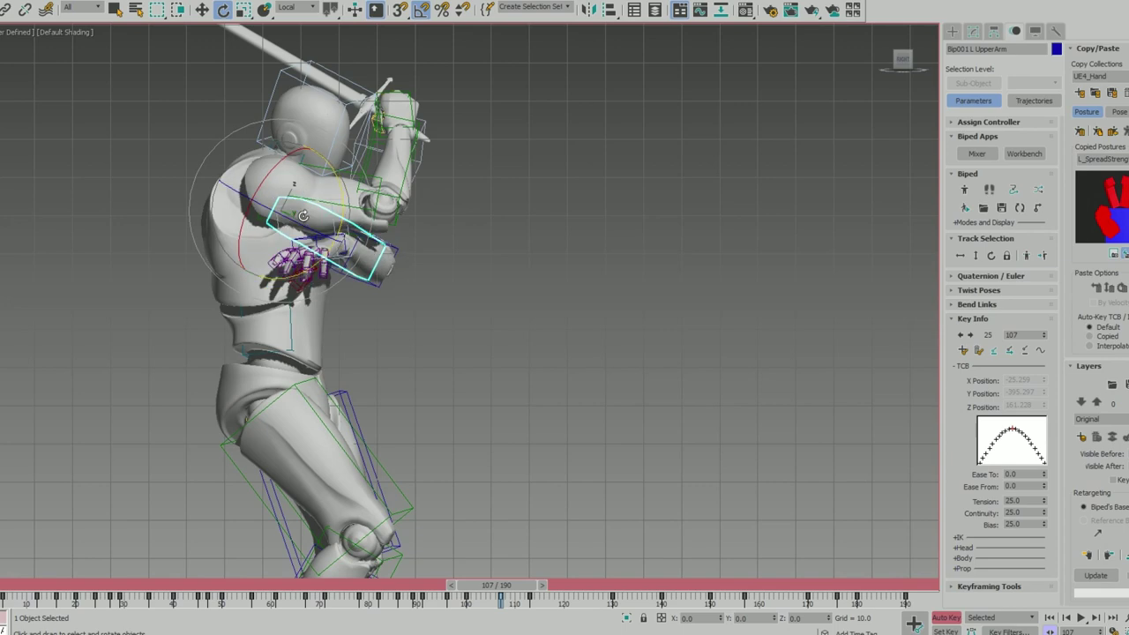
Step: Play the animation twice to check the sword swing
scroll(302, 215, down, 3)
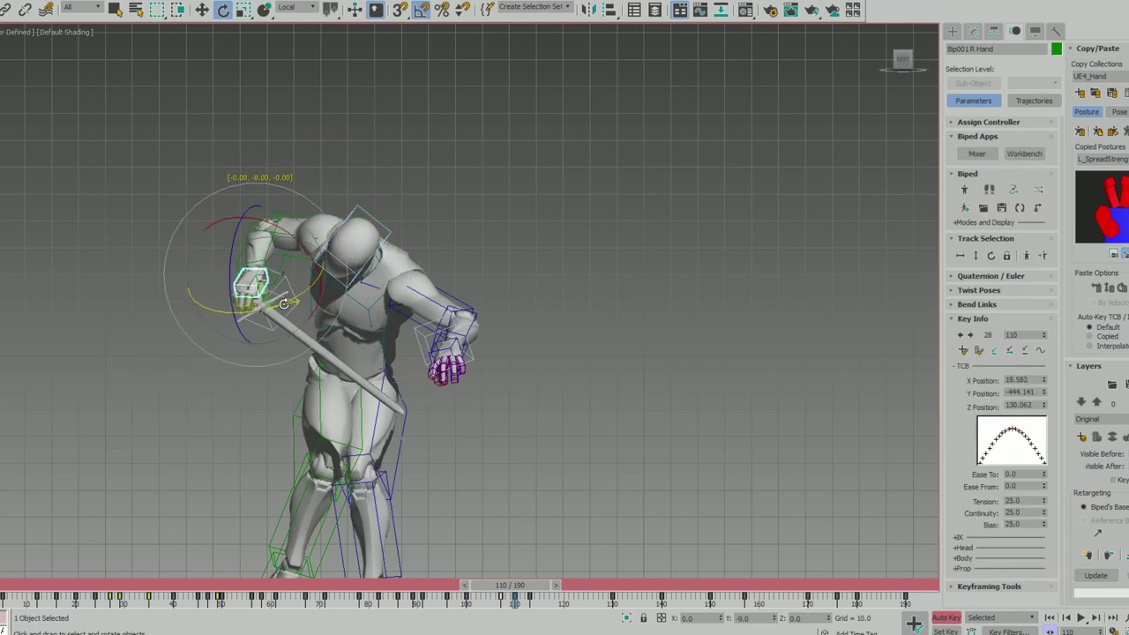
key(/)
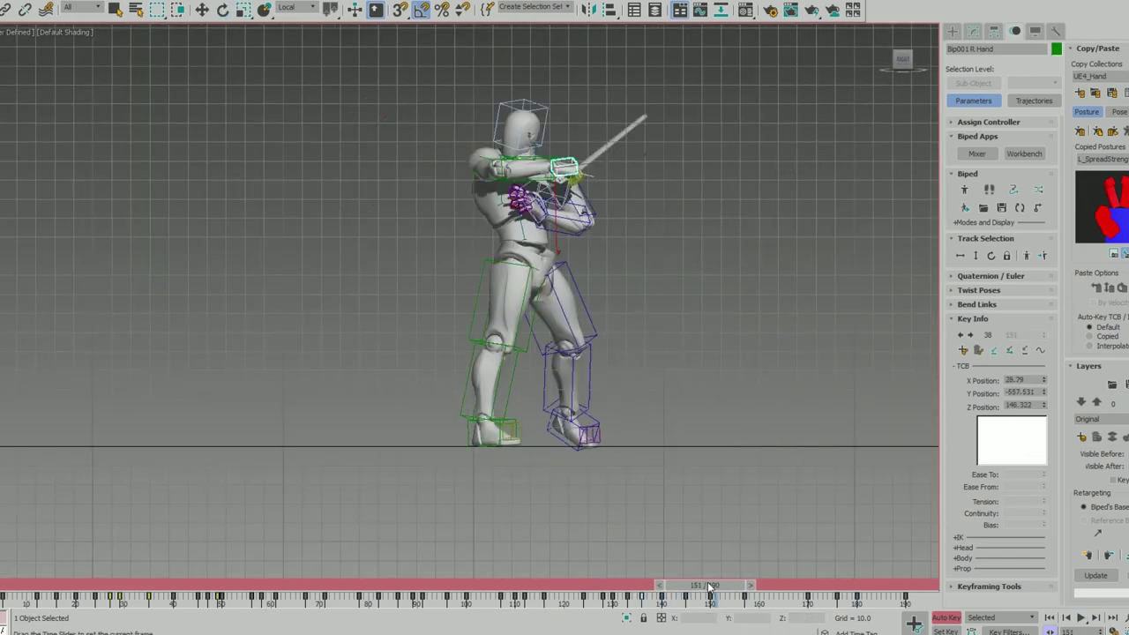
key(slash)
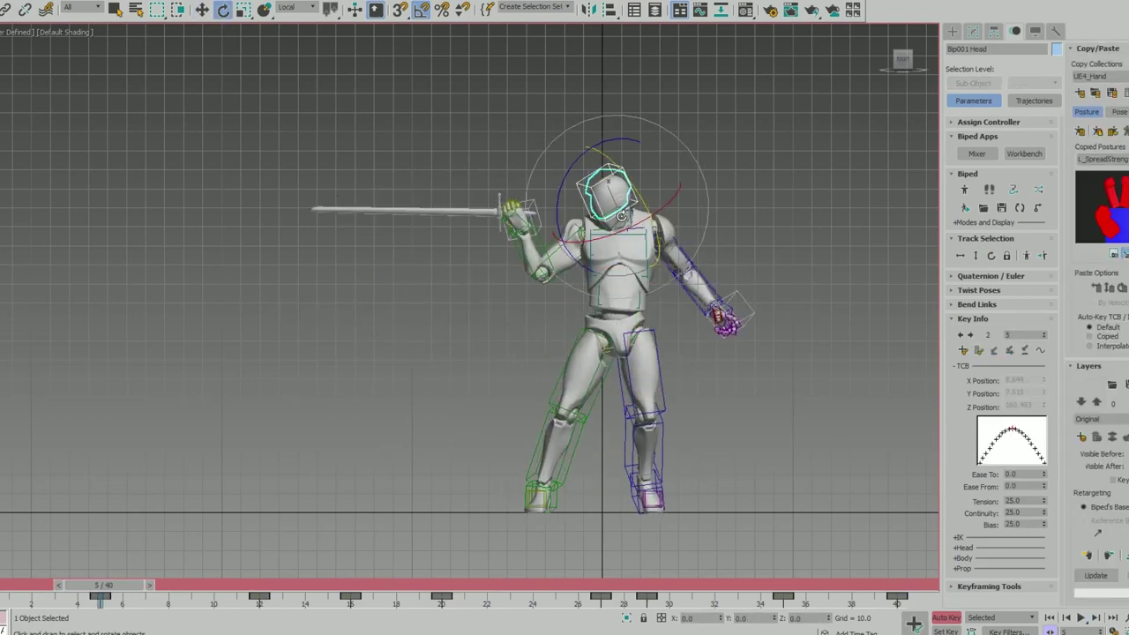
Step: Select the right foot and step to a later frame in the lunge
click(534, 488)
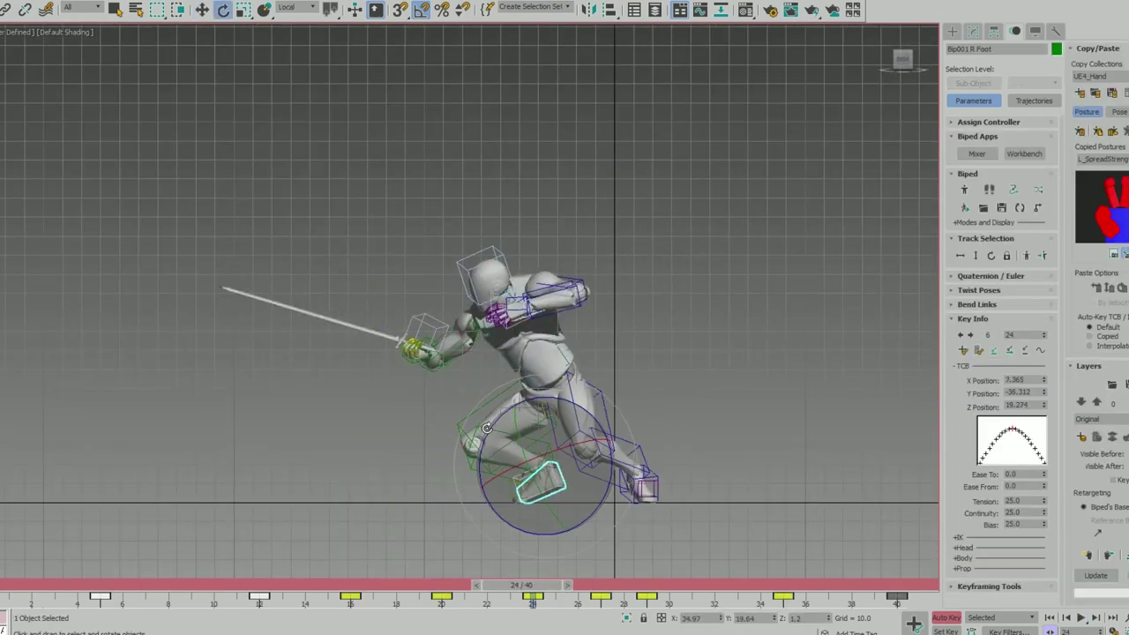
mouse_move(477, 585)
mouse_down()
mouse_move(600, 598)
mouse_move(446, 589)
mouse_up()
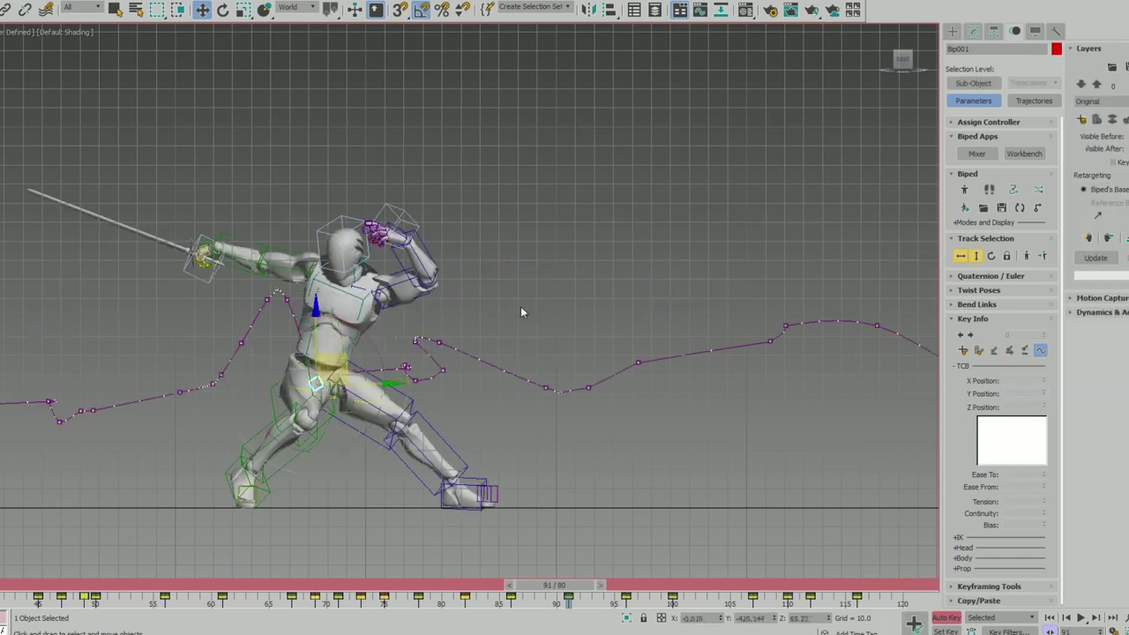
Step: Return to about frame 81 and review the sword-hand trajectory in playback
drag(643, 585, 465, 581)
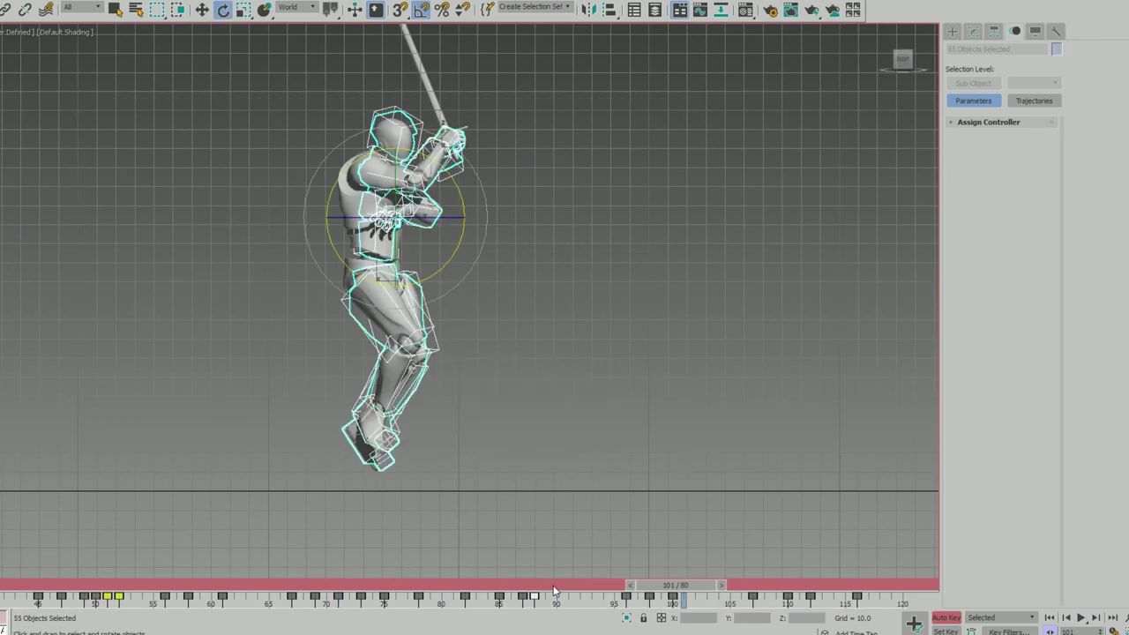
key(slash)
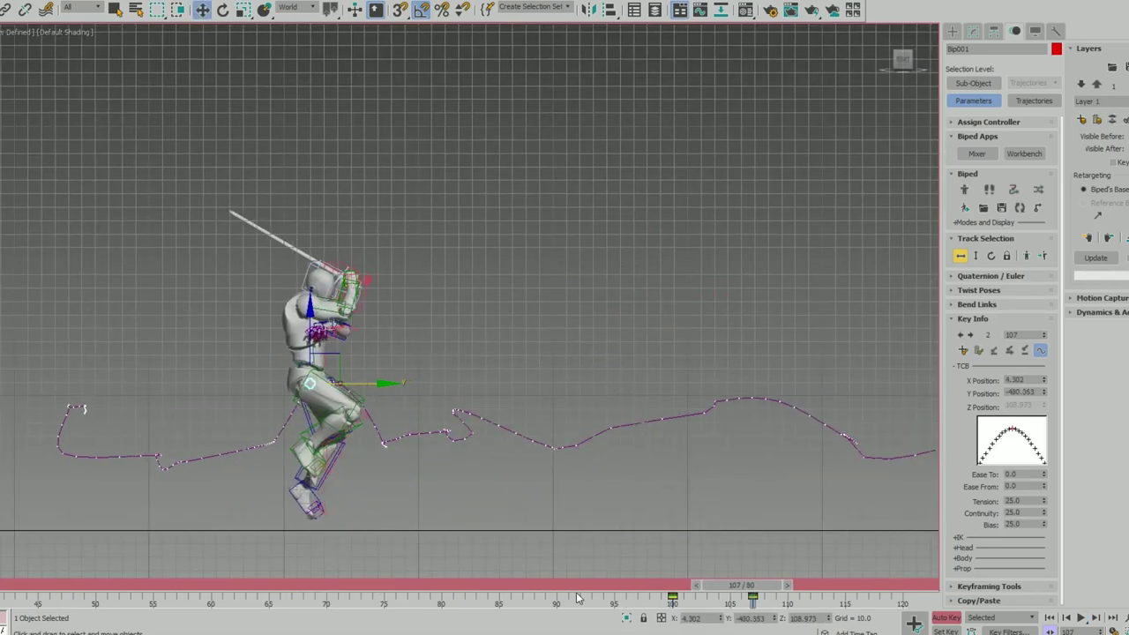
middle_drag(357, 388, 525, 386)
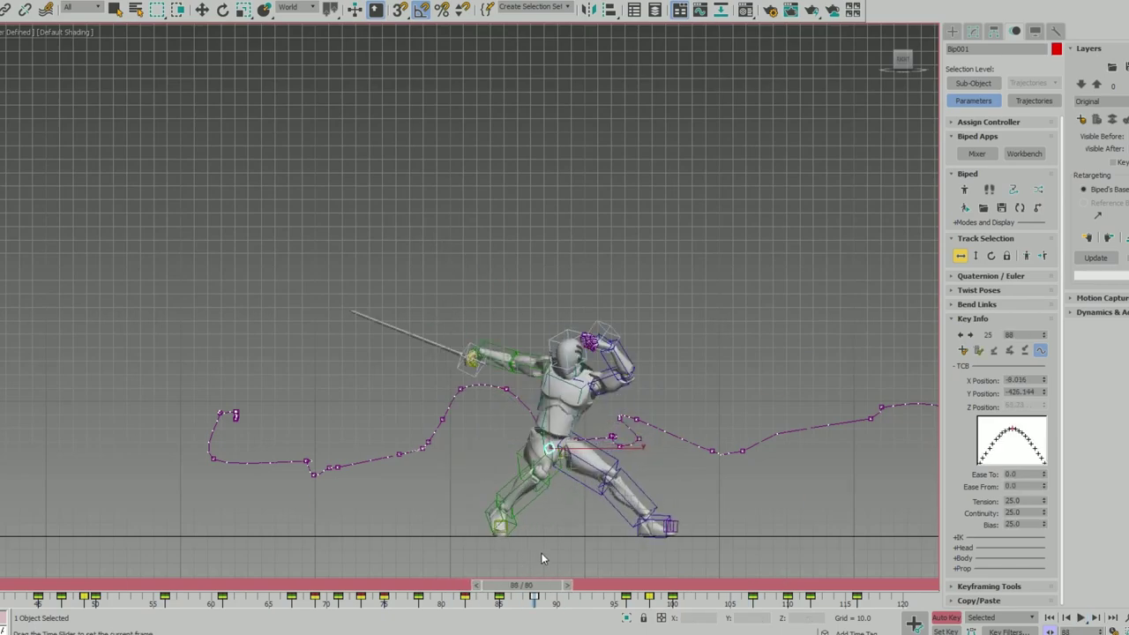
key(/)
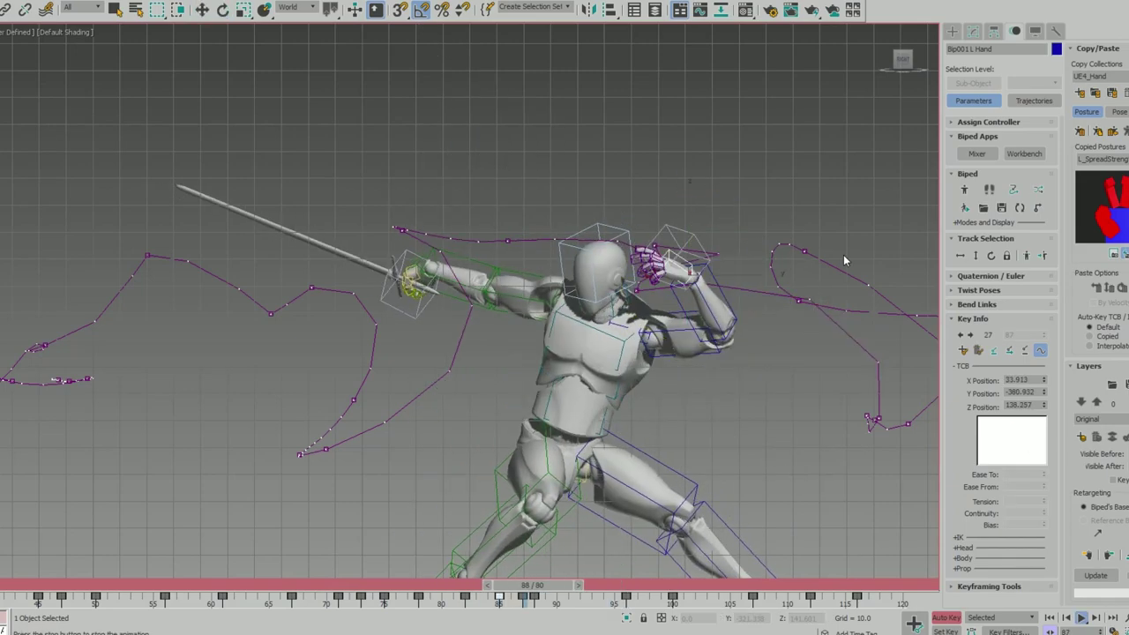
key(/)
Step: Switch to rotating, select the whole biped and scrub back to about frame 76
alt+middle_drag(604, 300, 622, 277)
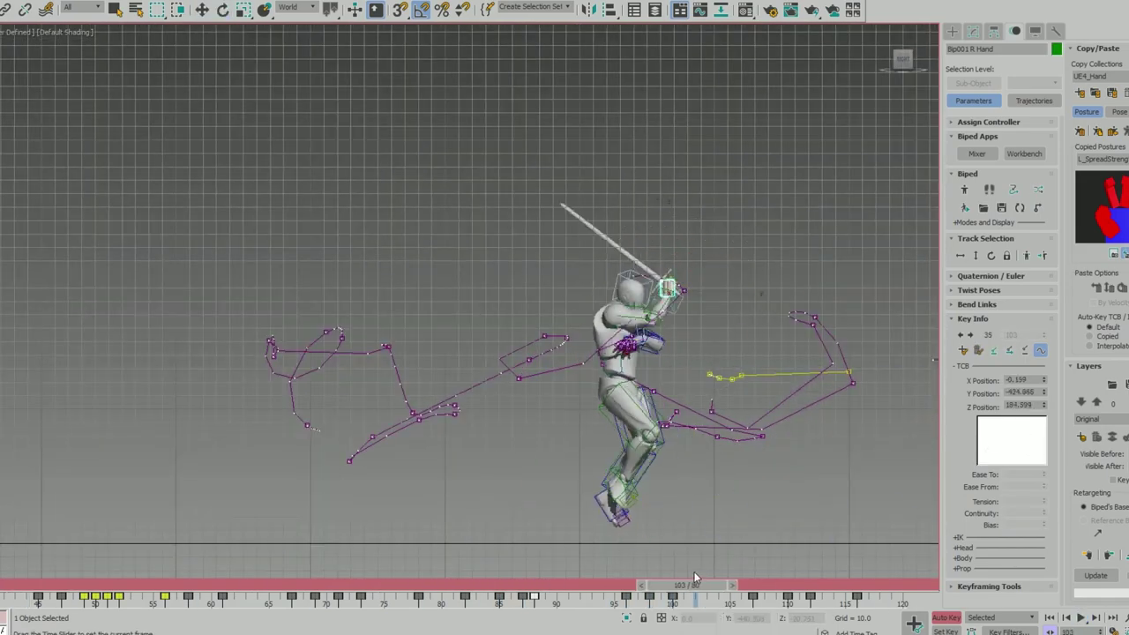
key(e)
key(/)
key(ctrl+a)
drag(499, 585, 432, 585)
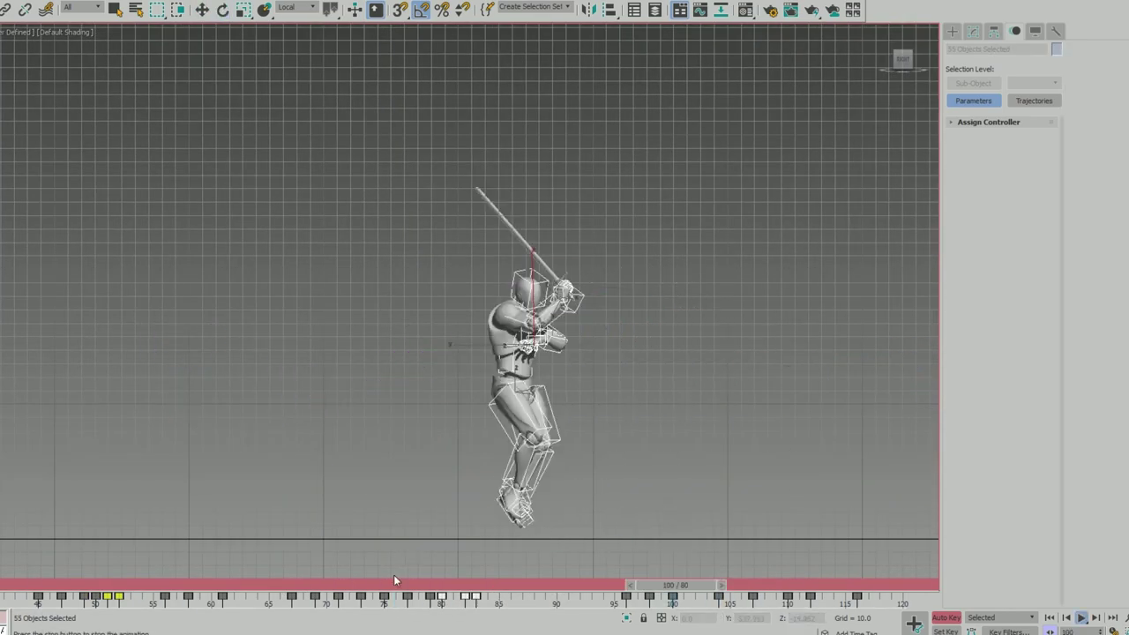
Step: Play the combat animation and stop it on the low lunge pose
key(/)
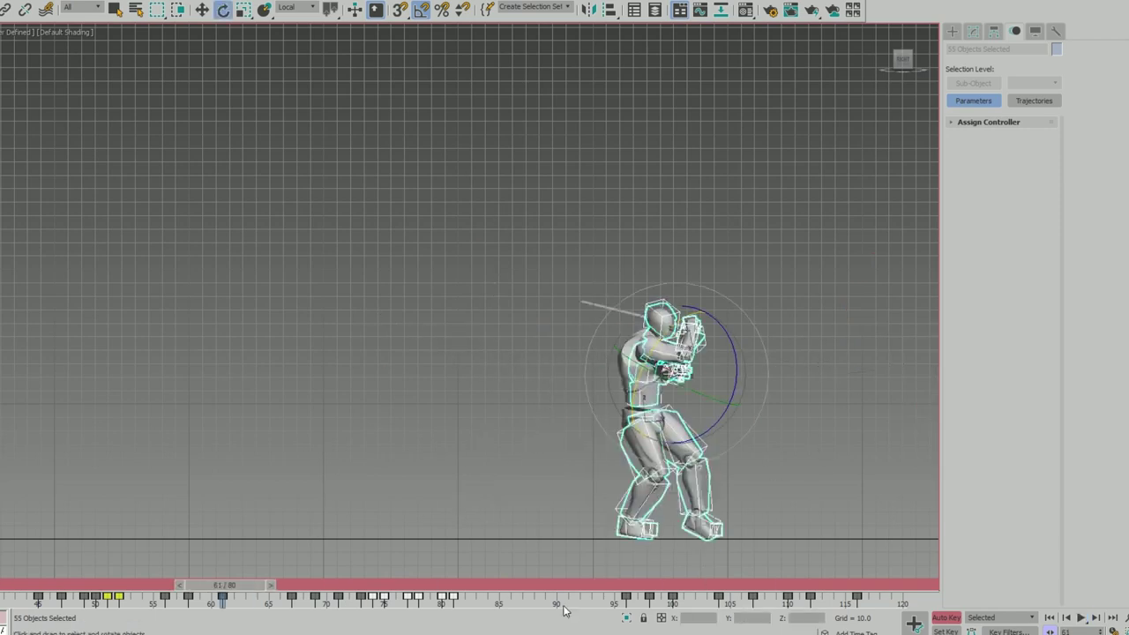
key(slash)
key(slash)
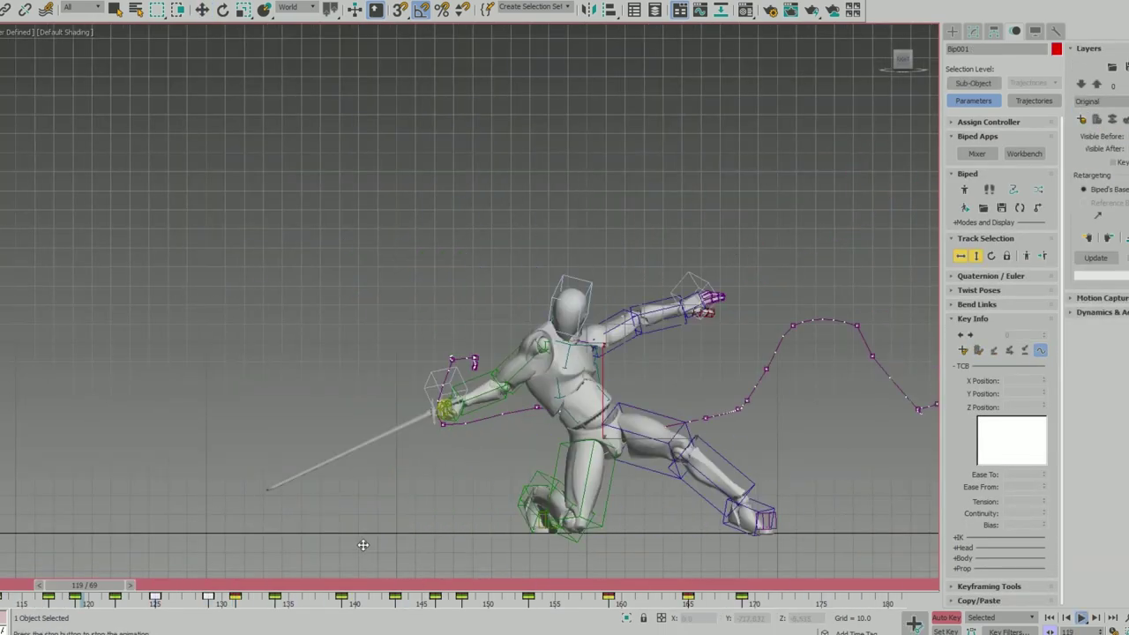
Step: Move and rotate the pelvis at the closing lunge keys around frames 134–143
key(slash)
key(w)
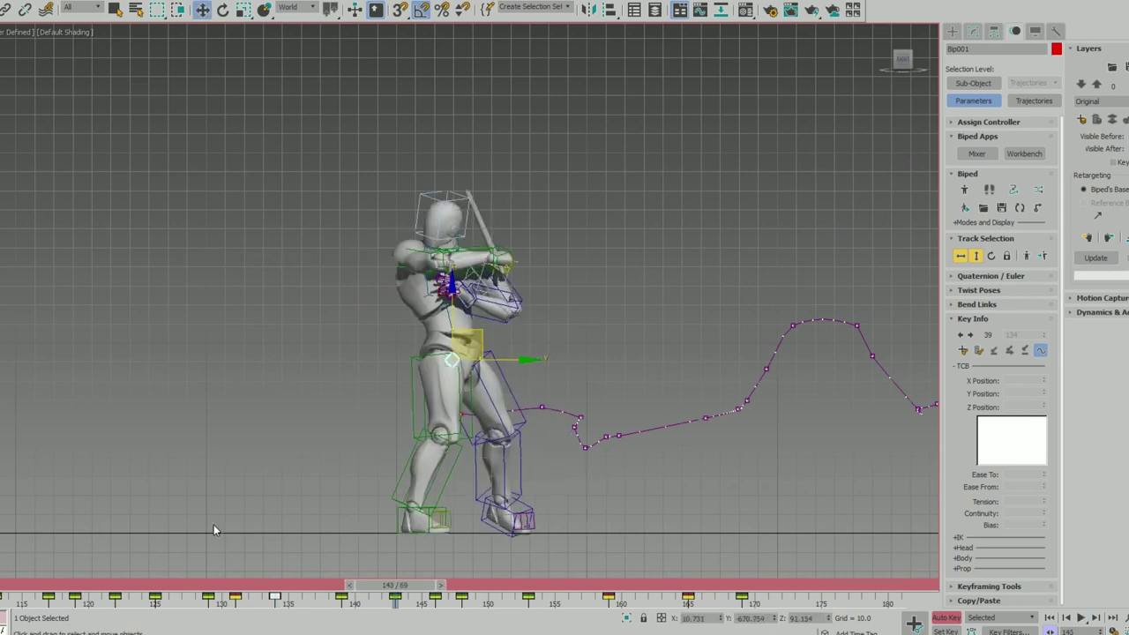
key(slash)
key(e)
key(slash)
Step: Select the whole biped and play back the lunge to inspect the pelvis pose
key(ctrl+a)
key(slash)
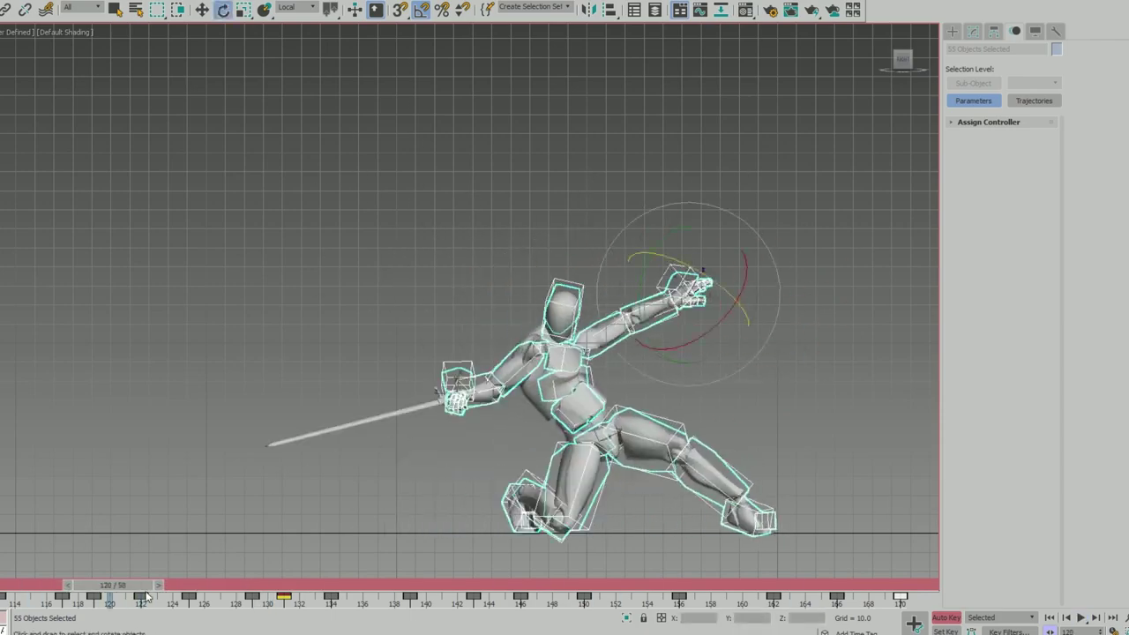
key(slash)
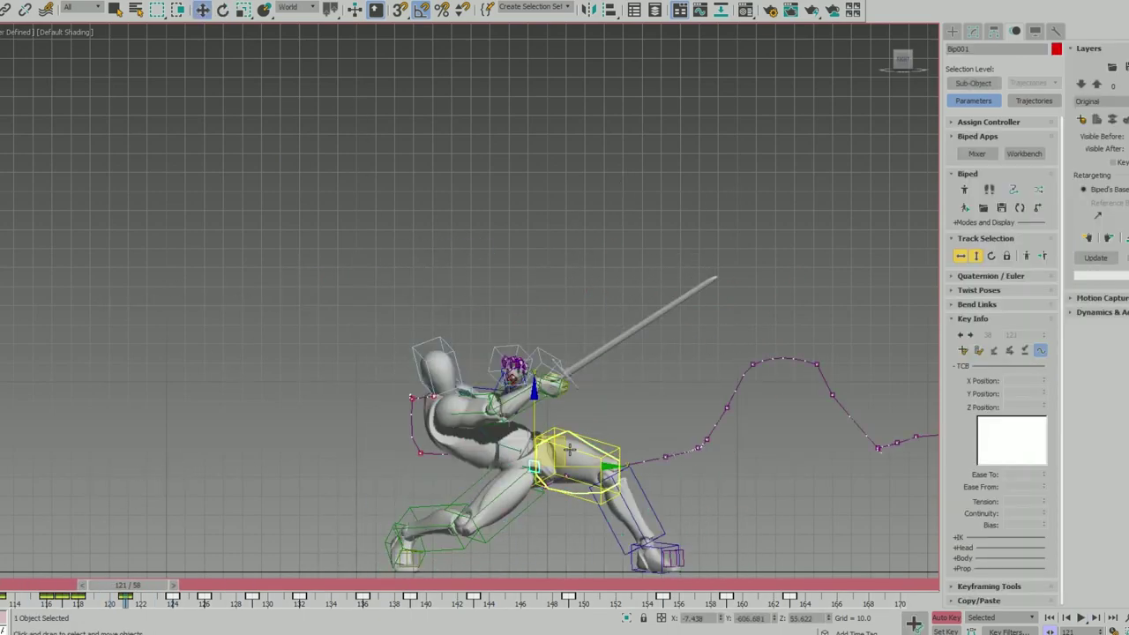
key(slash)
key(ctrl+a)
key(slash)
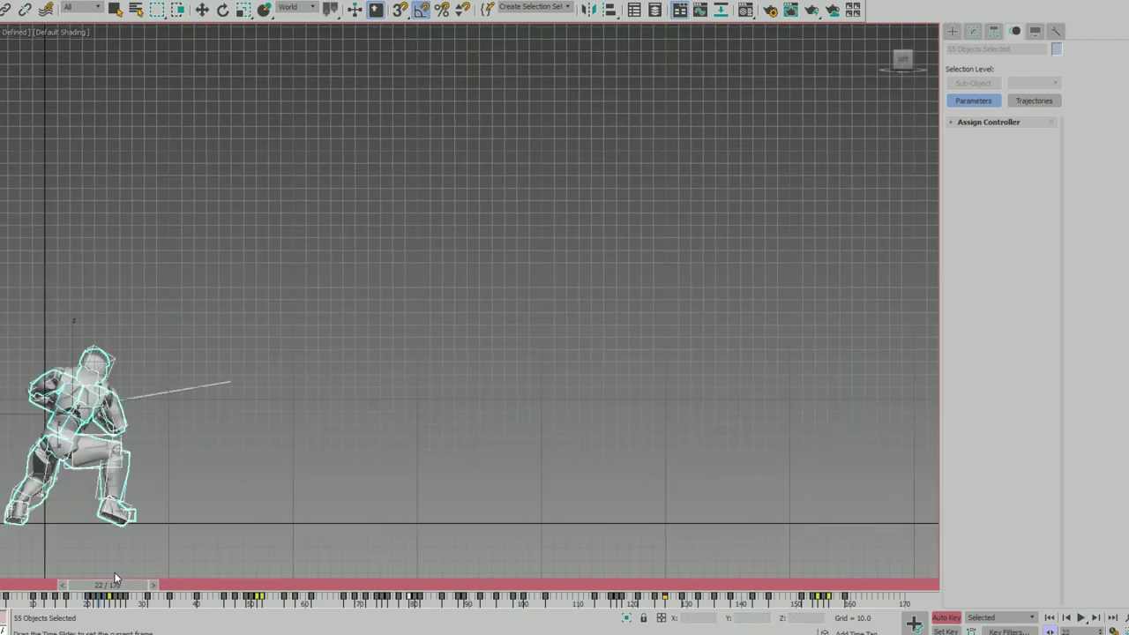
Step: Select a range of timeline keys, replay the full animation, and select the whole biped
right_click(137, 591)
mouse_move(113, 604)
mouse_down()
mouse_move(135, 598)
mouse_move(52, 578)
mouse_up()
key(/)
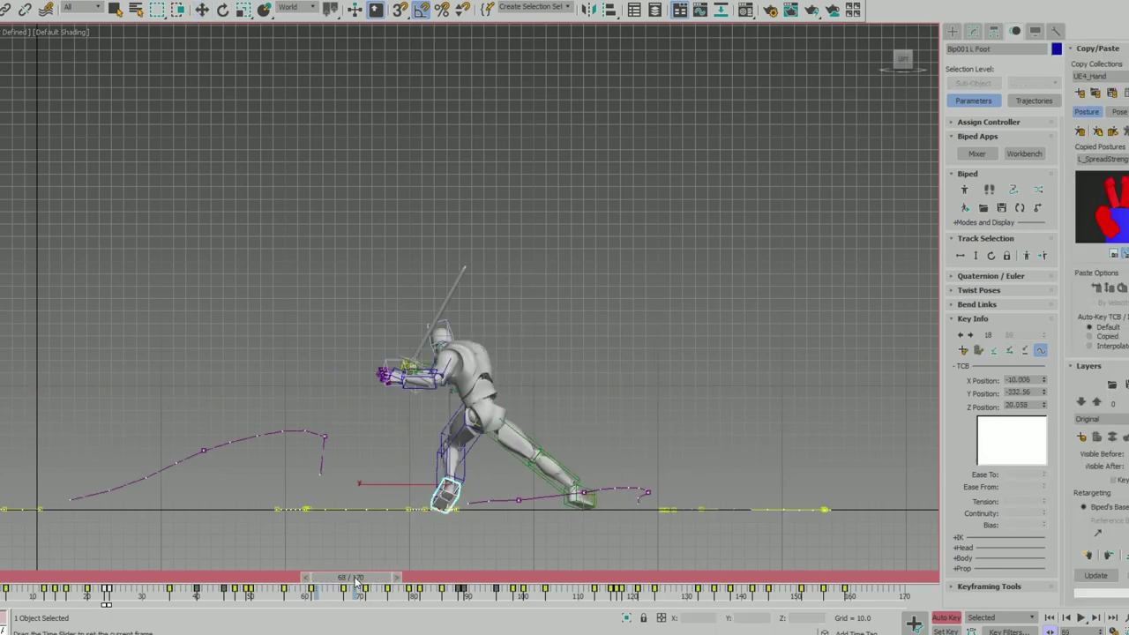
key(slash)
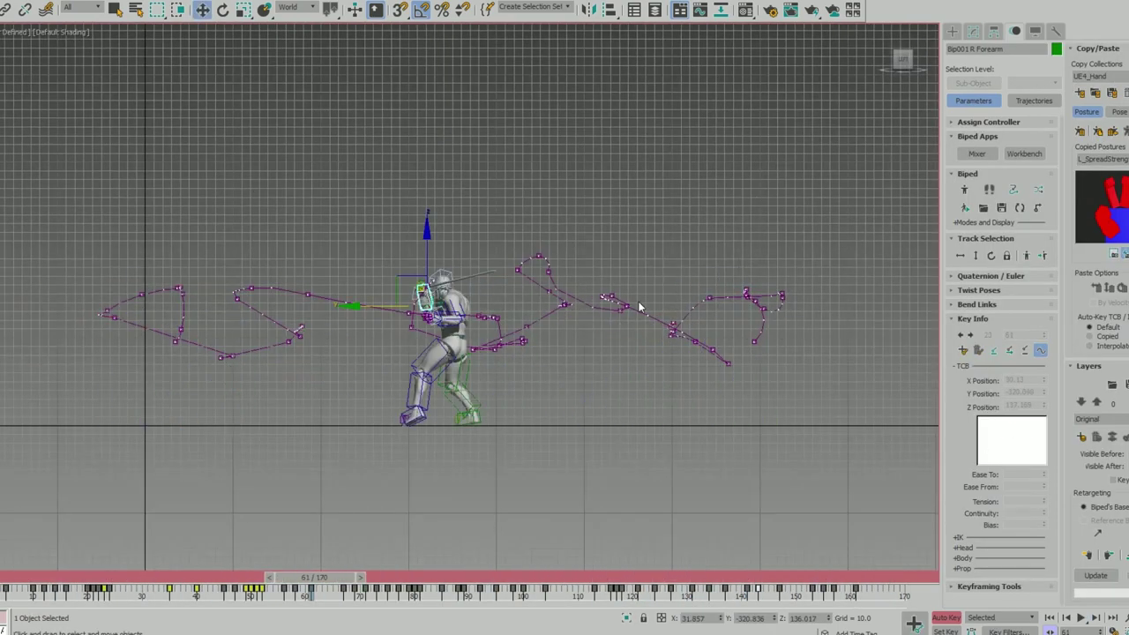
key(ctrl+a)
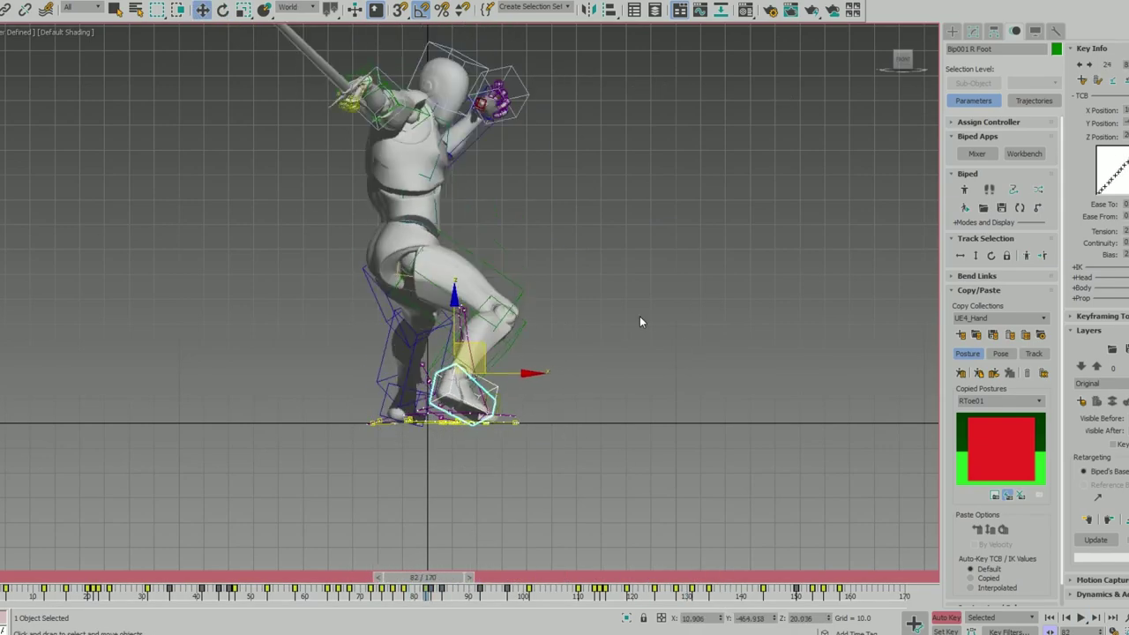
Step: Orbit to a low close view of the legs, then pull back to see the whole character
alt+middle_drag(599, 330, 534, 466)
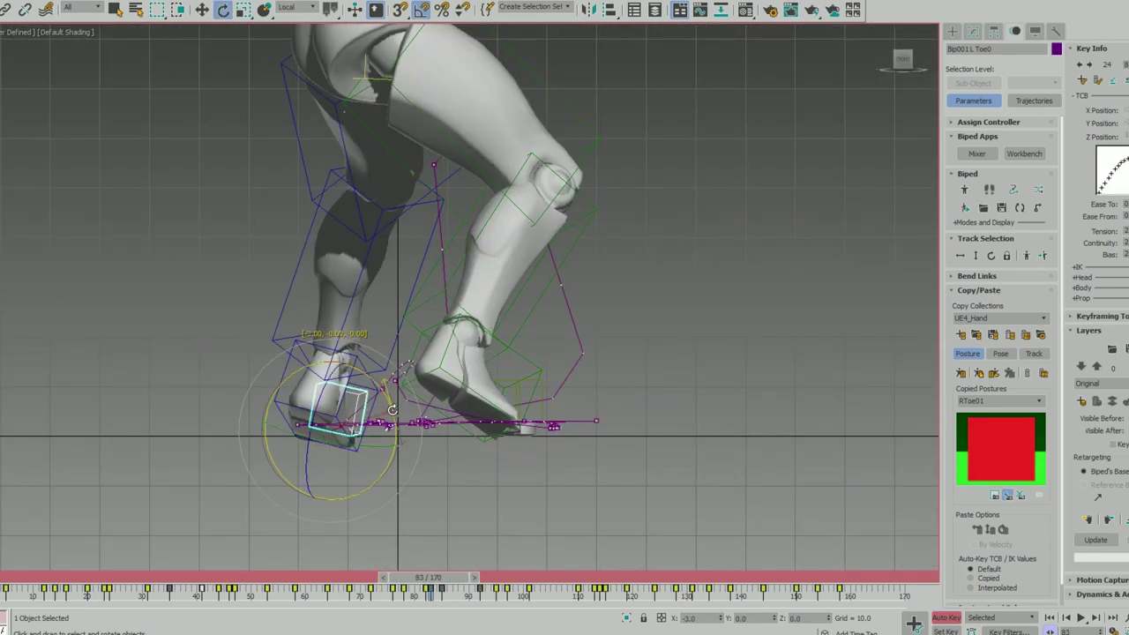
alt+middle_drag(575, 406, 547, 459)
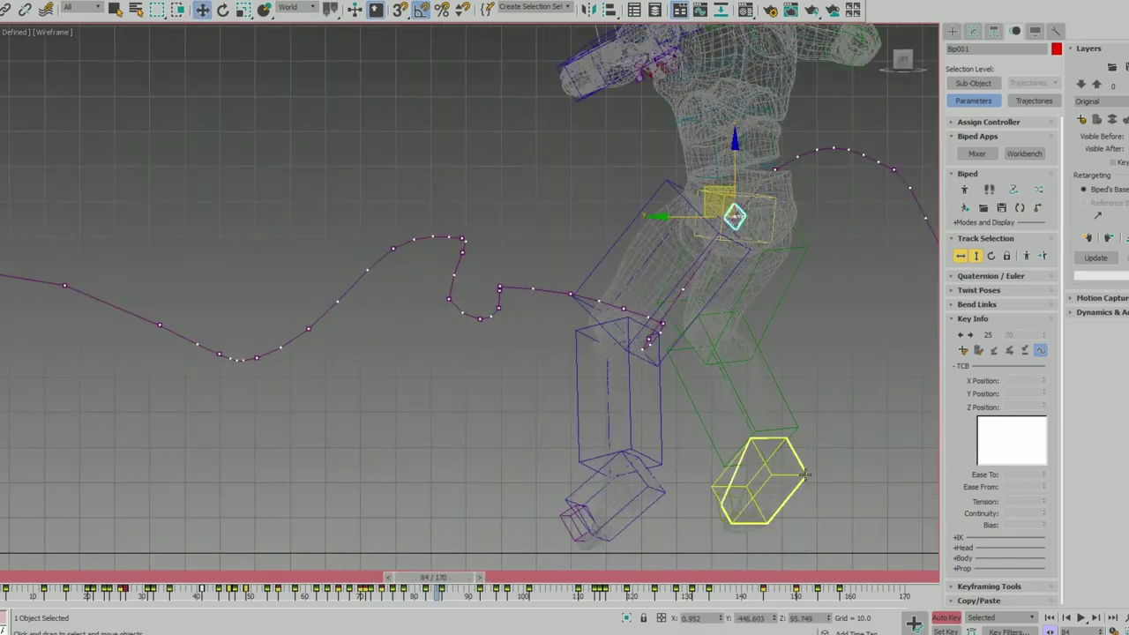
Step: Scrub between frames 97 and 104 from a close angled view and play the animation
drag(529, 579, 511, 584)
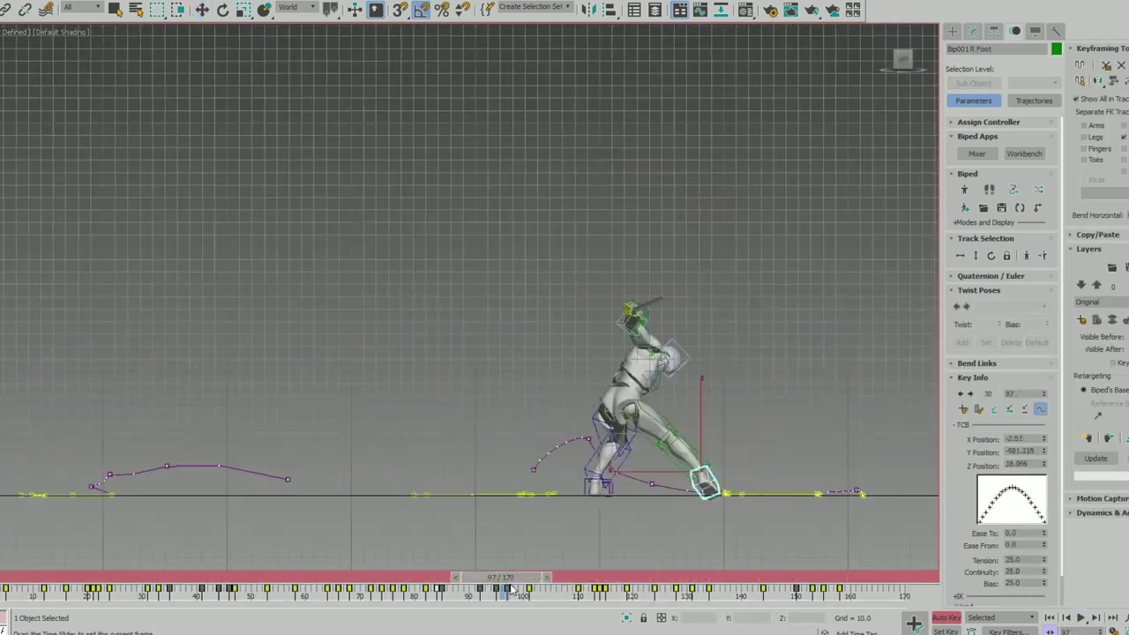
mouse_move(547, 494)
alt+middle_down()
mouse_move(568, 413)
mouse_move(713, 530)
alt+middle_up()
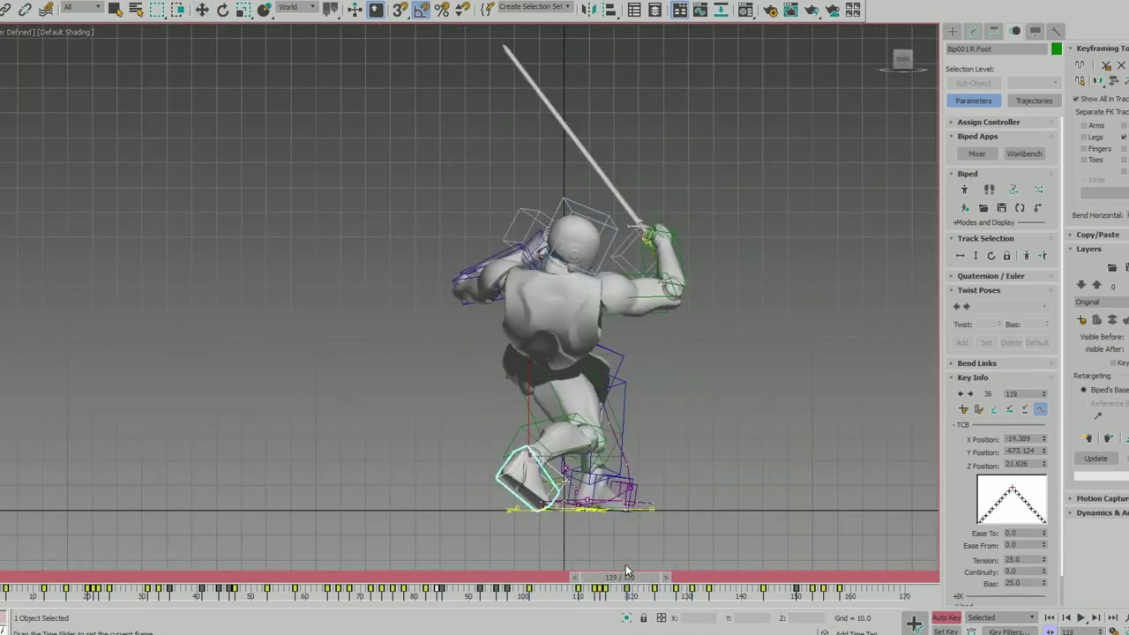
drag(653, 578, 549, 578)
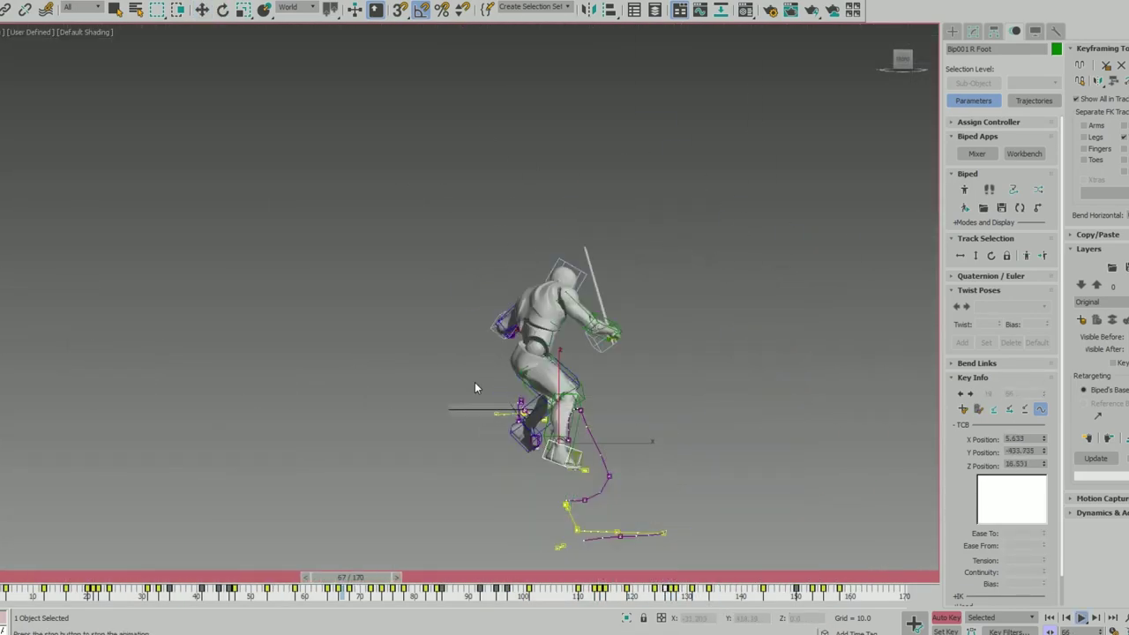
key(/)
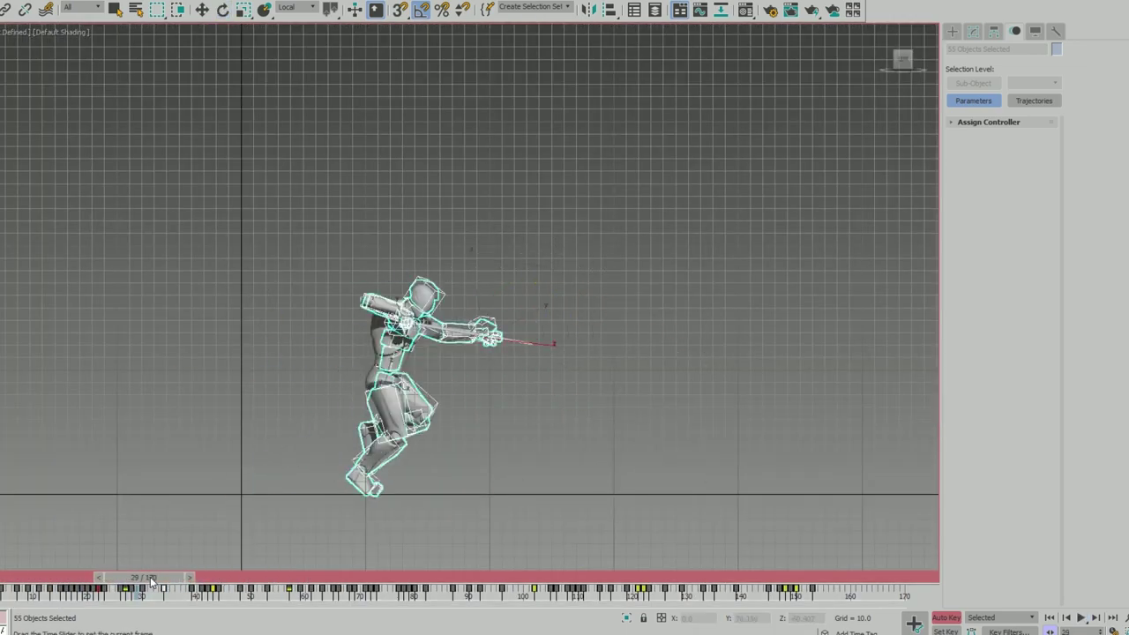
Step: Shift the biped's keys about two frames earlier and select the whole biped for keying
drag(183, 590, 227, 602)
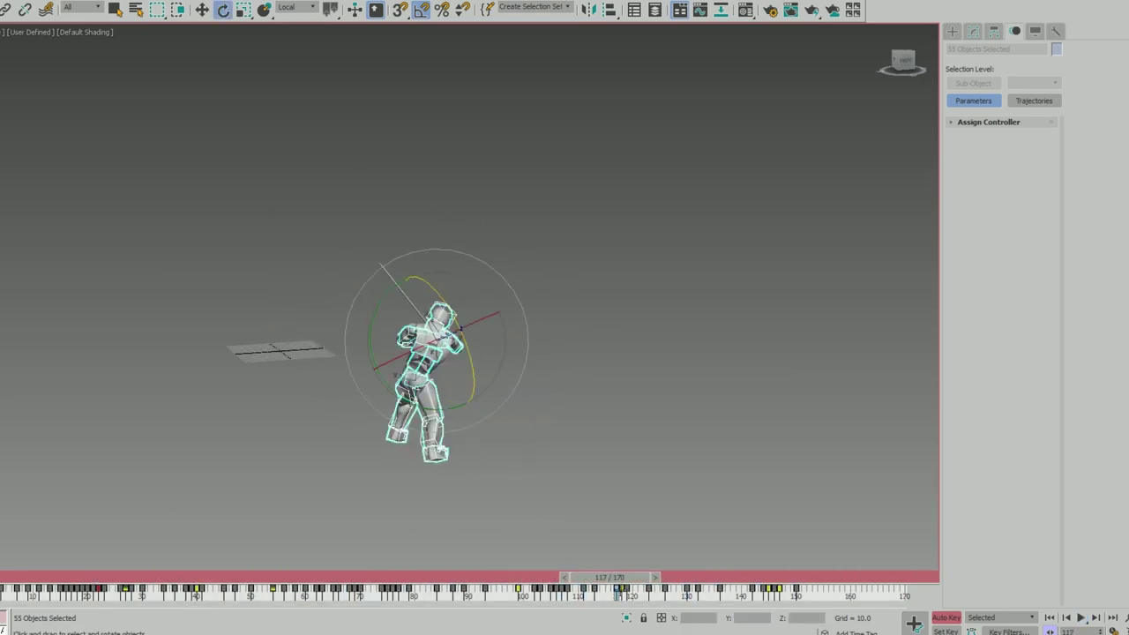
drag(615, 578, 574, 580)
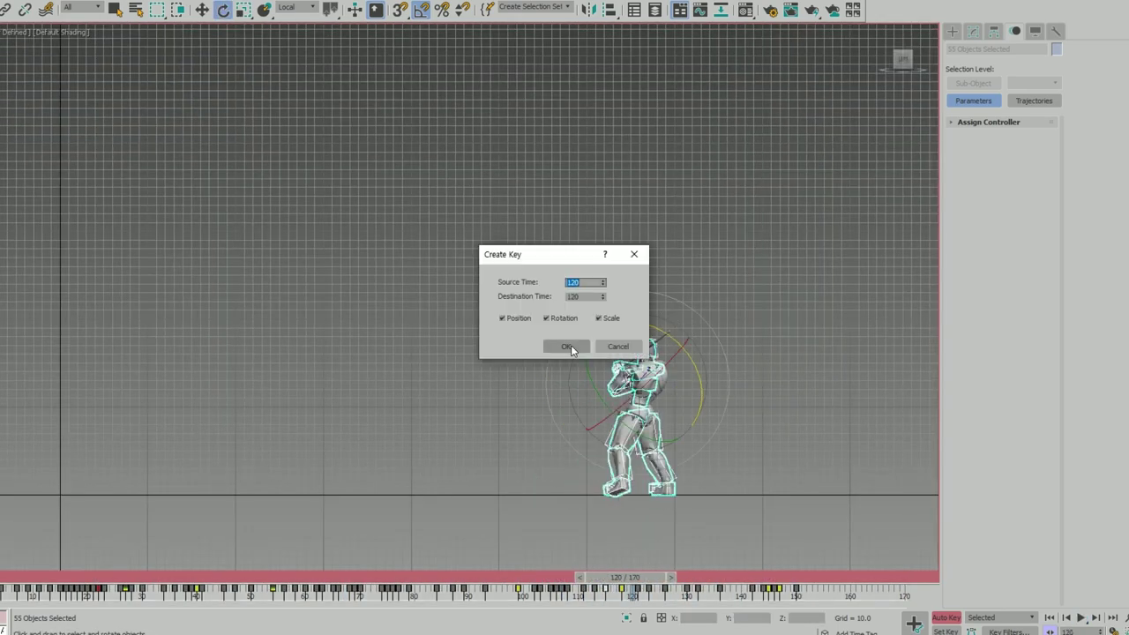
drag(610, 578, 607, 583)
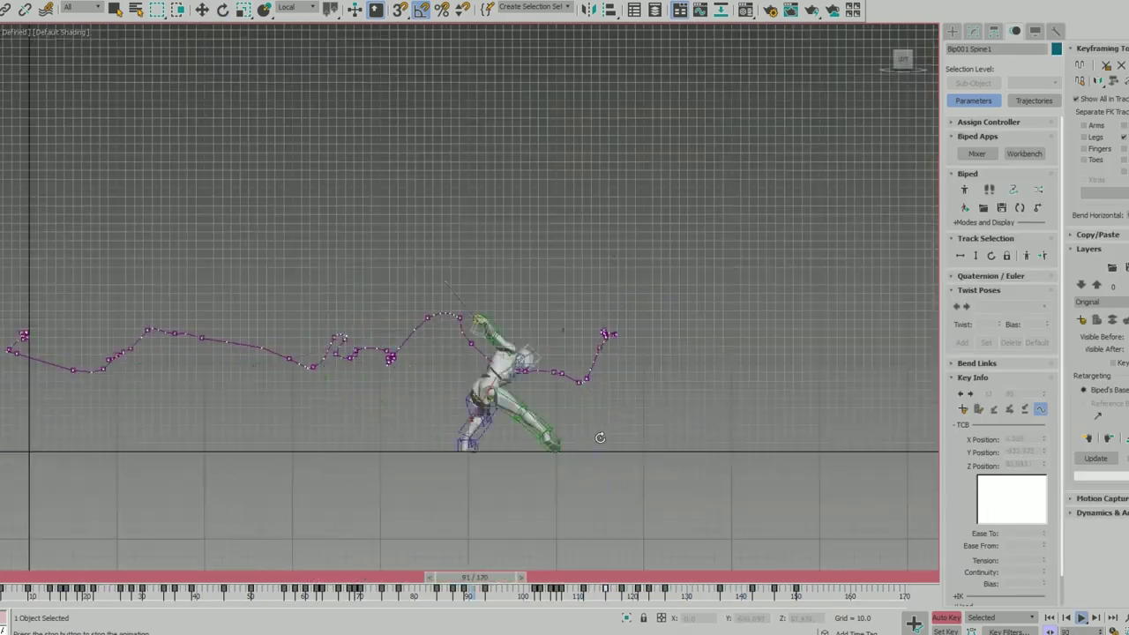
key(ctrl+a)
click(565, 579)
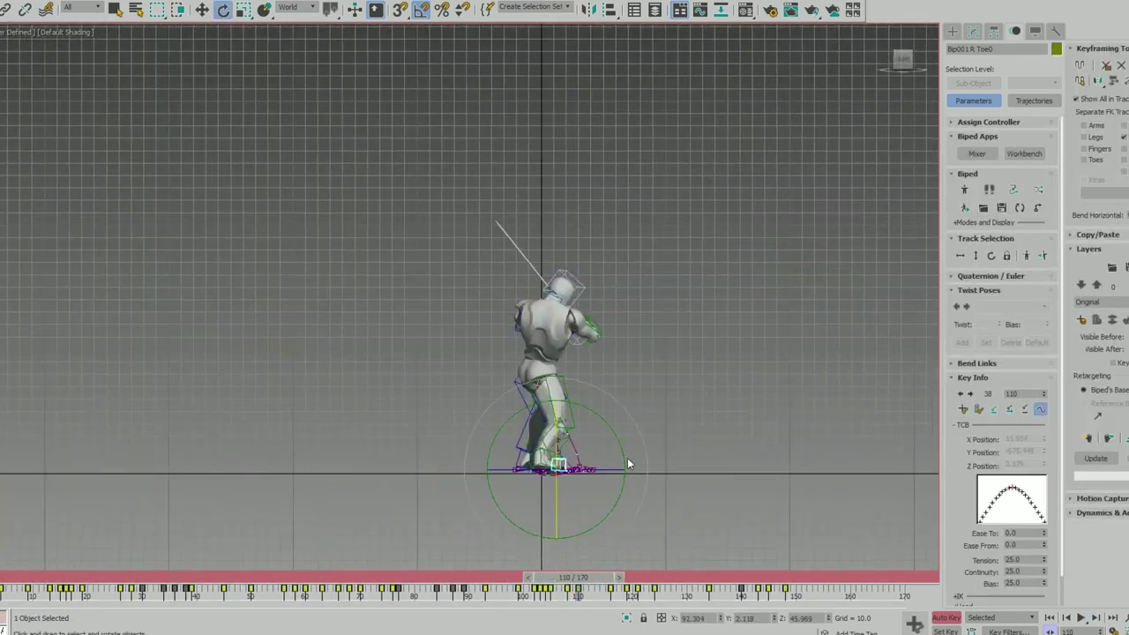
Step: Play back and scrub through frames 17, 43, 104 and 134 to check the timing
key(slash)
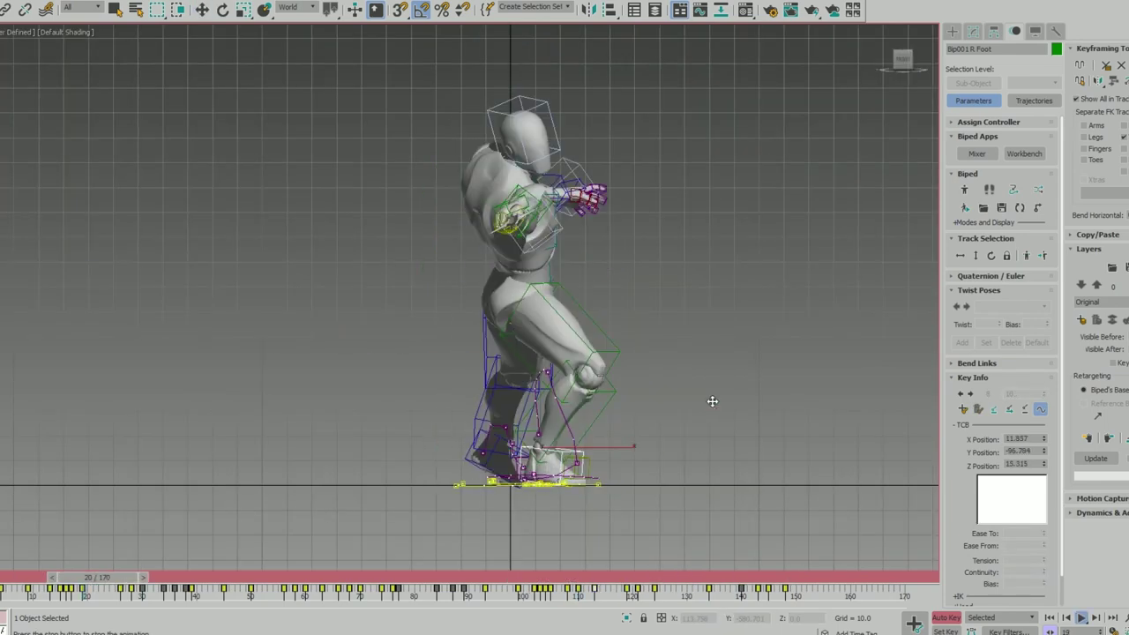
drag(657, 599, 711, 597)
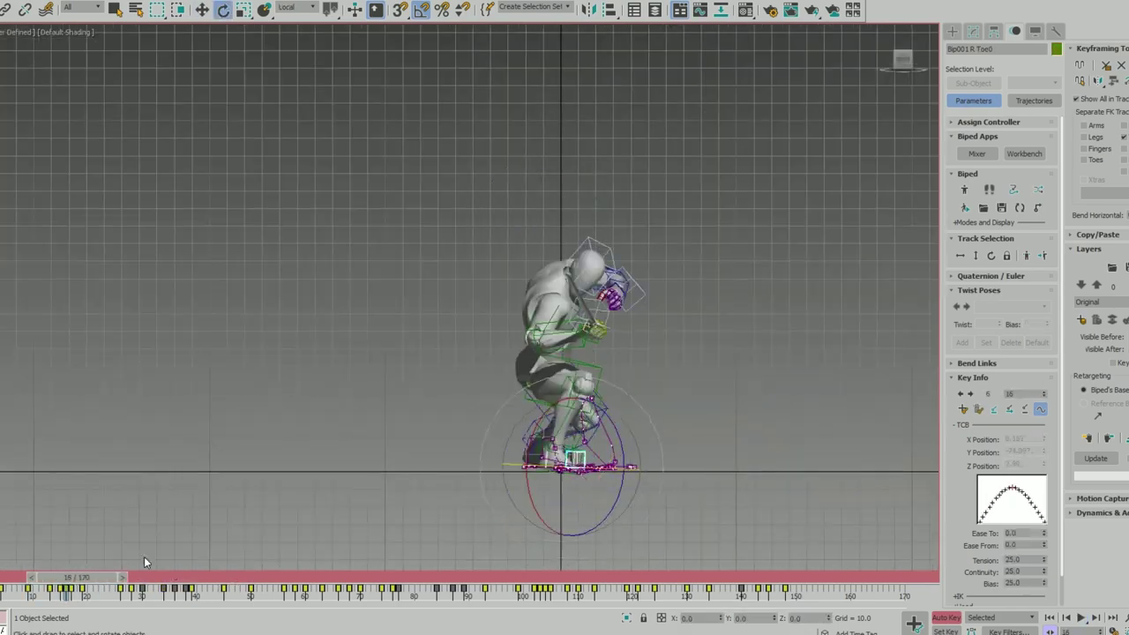
drag(97, 577, 216, 577)
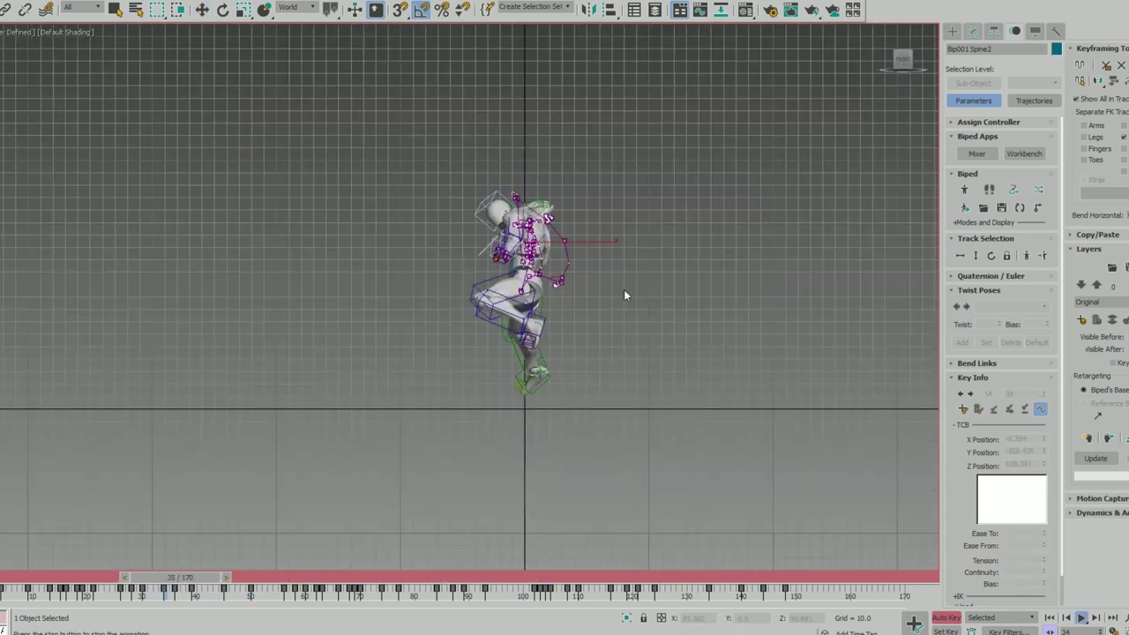
drag(414, 577, 549, 577)
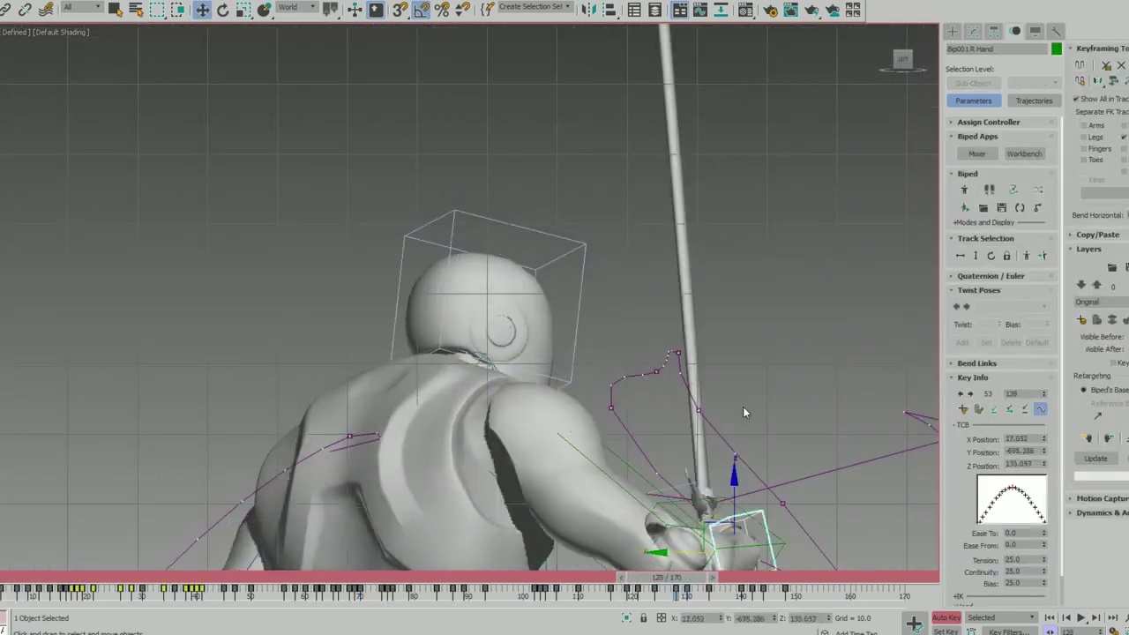
Step: Review frames 29–85 from a side angle and select the biped's centre of mass
key(slash)
key(w)
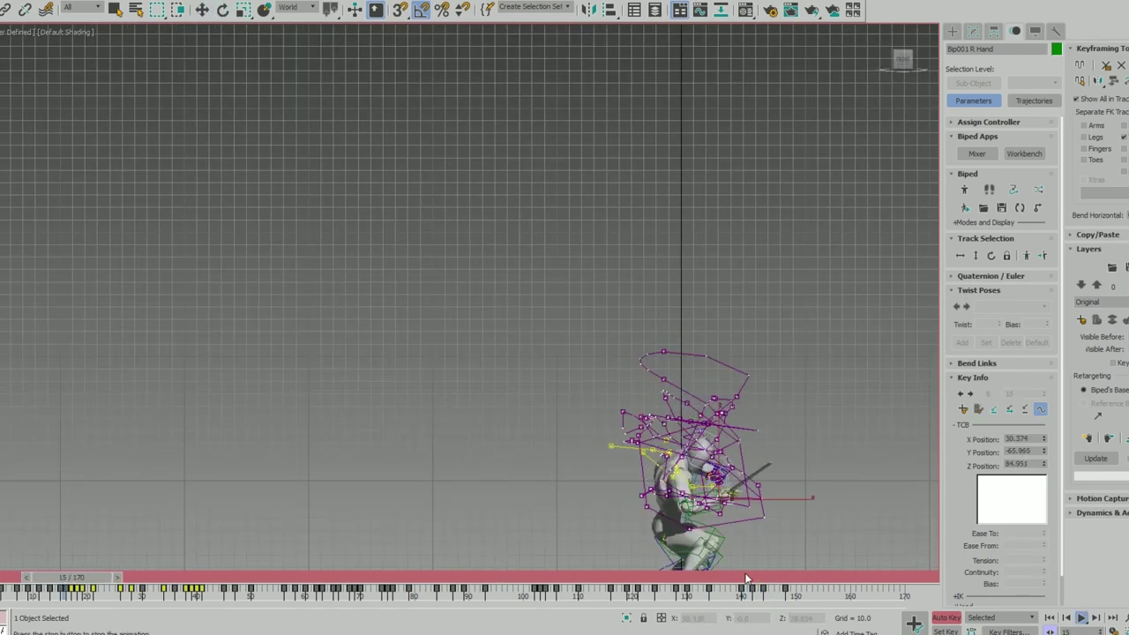
drag(750, 577, 64, 582)
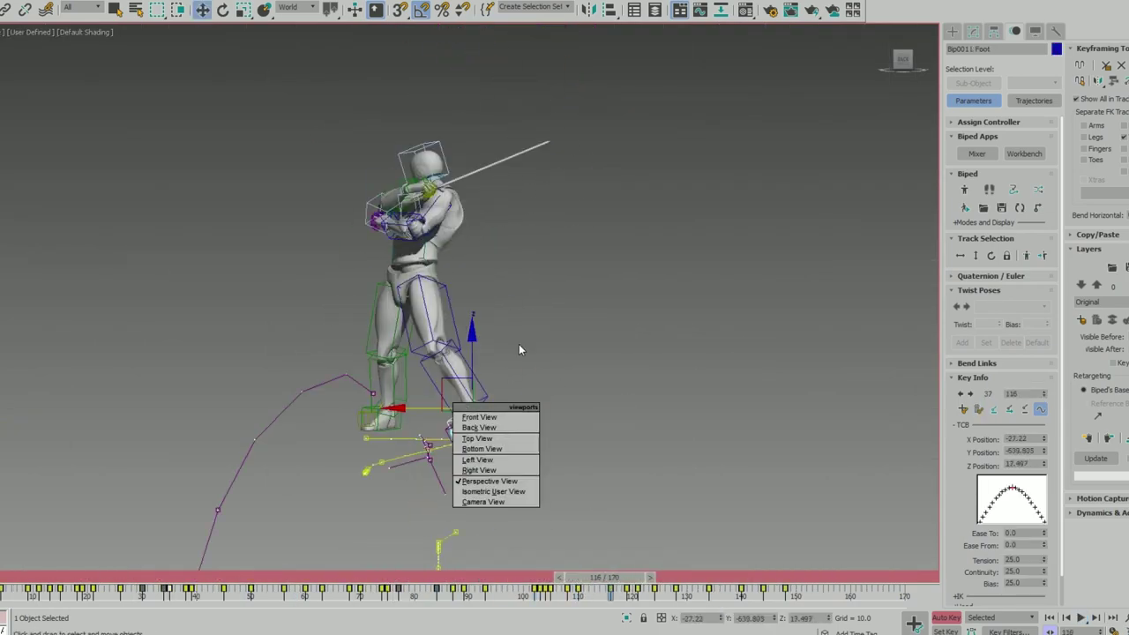
alt+middle_drag(688, 433, 717, 527)
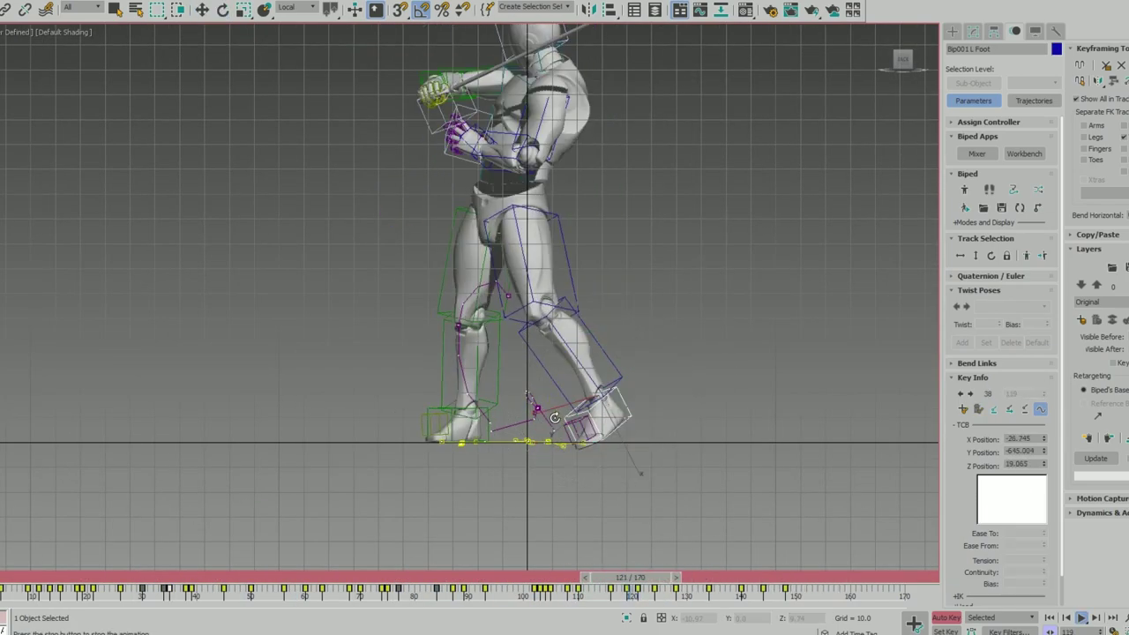
drag(630, 578, 453, 578)
click(459, 212)
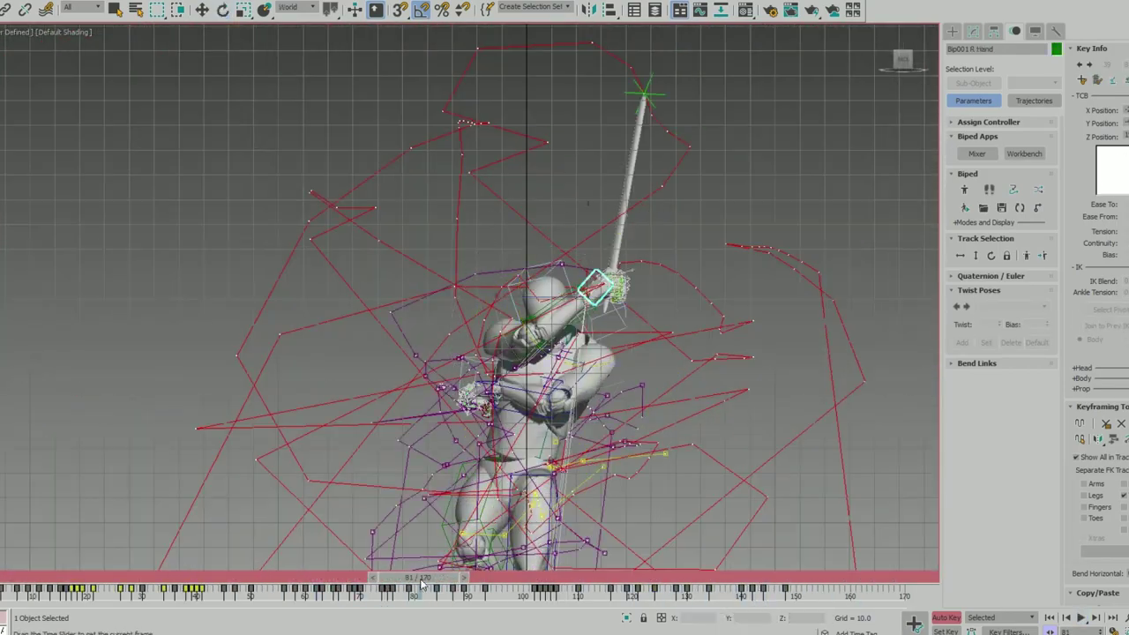
Step: Scrub between frames 28, 54 and 87 and play back from the front view
drag(422, 584, 471, 584)
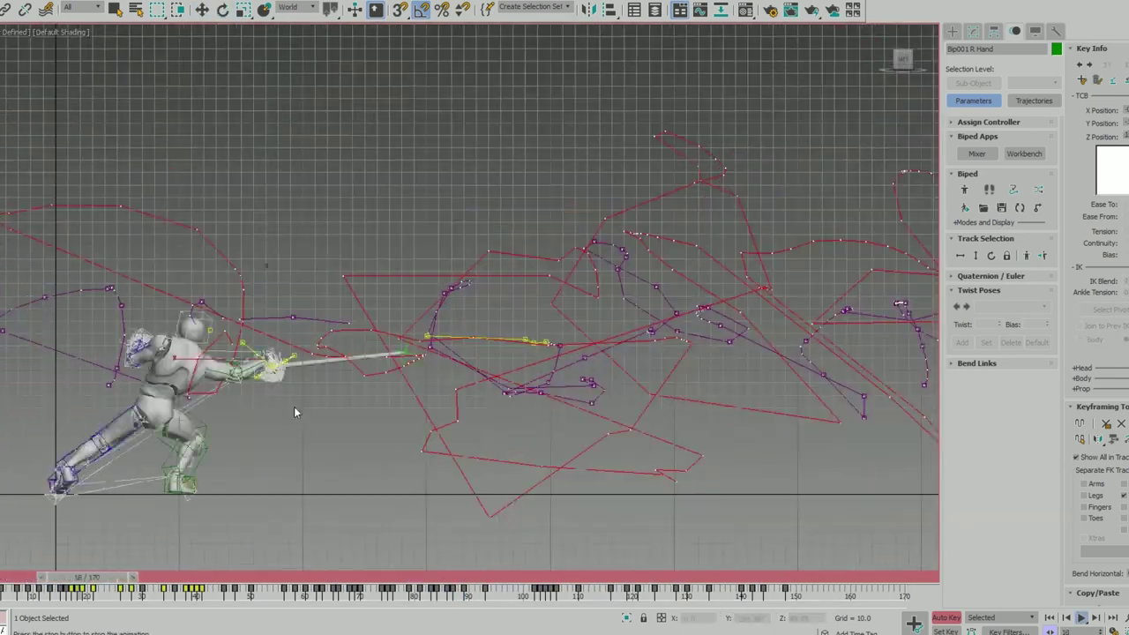
drag(74, 583, 178, 578)
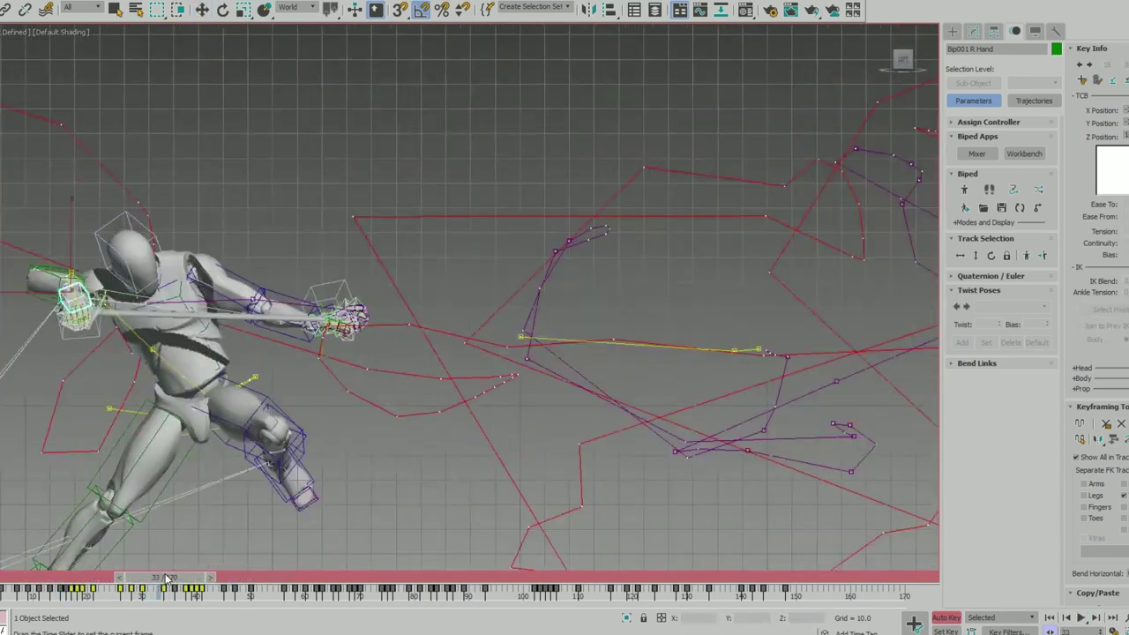
key(w)
key(slash)
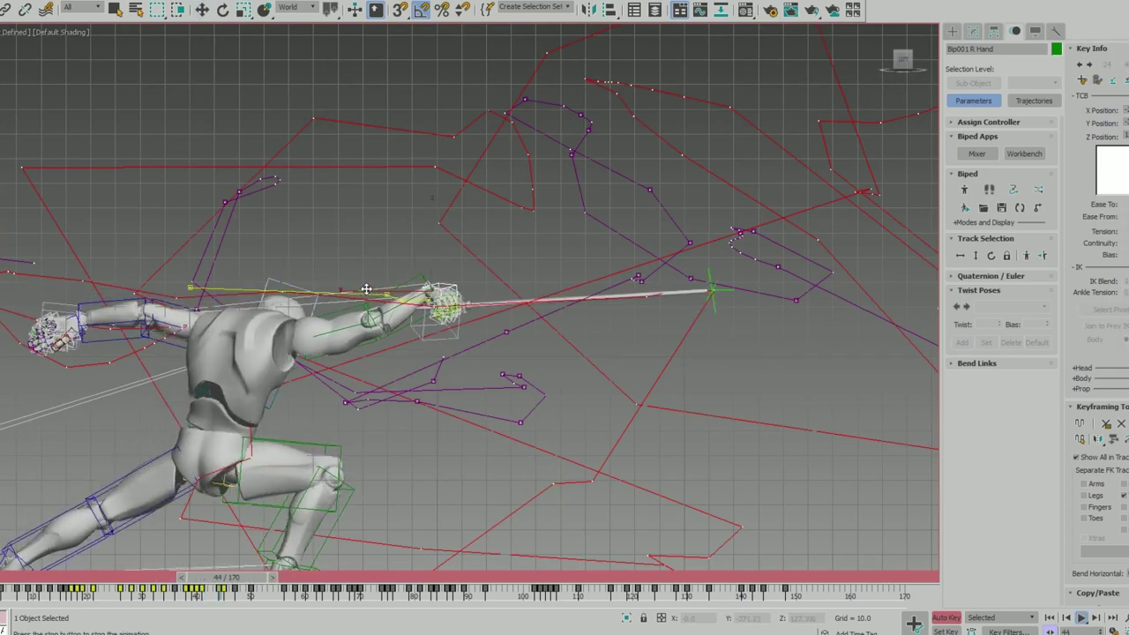
key(slash)
key(f)
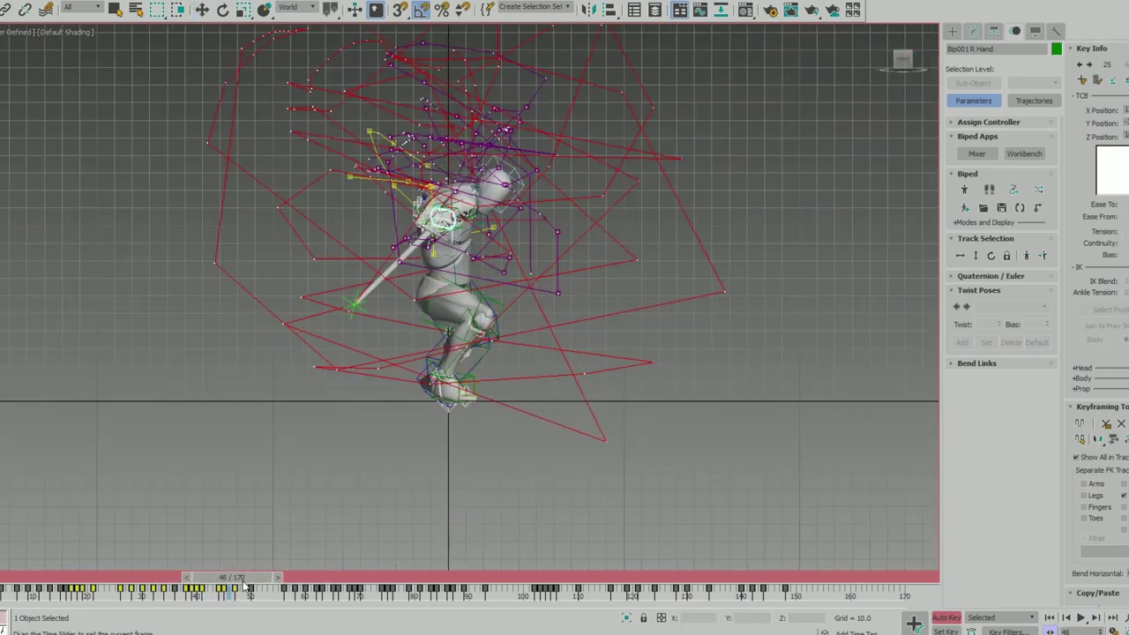
drag(231, 577, 319, 577)
Step: Rotate the right upper arm for the strike, checking it from front and angled views
key(e)
click(389, 344)
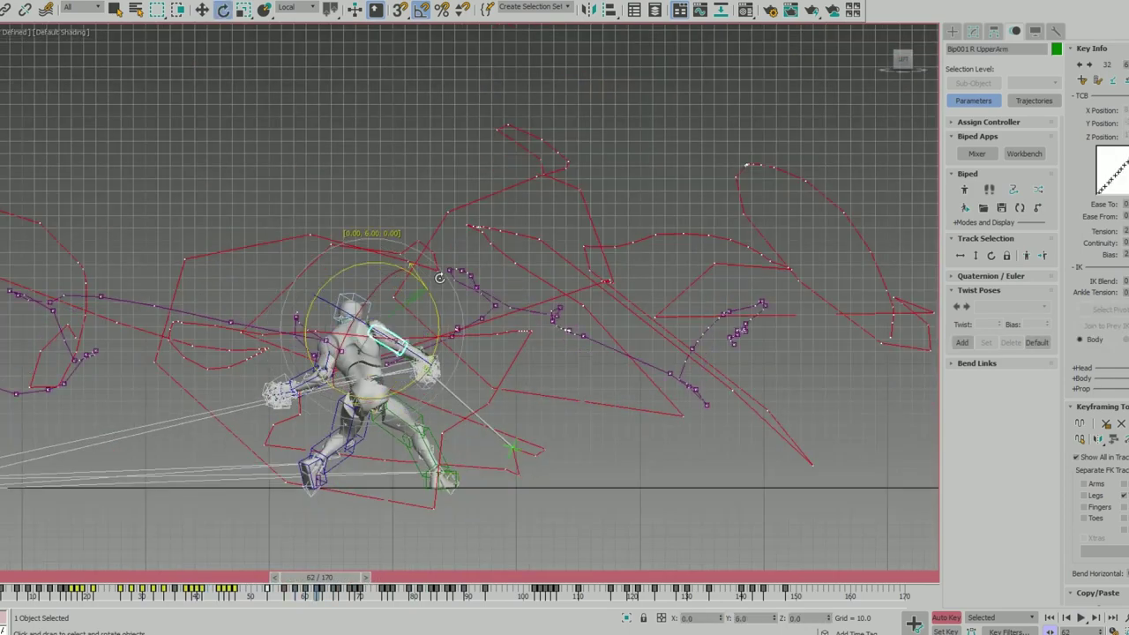
key(period)
key(period)
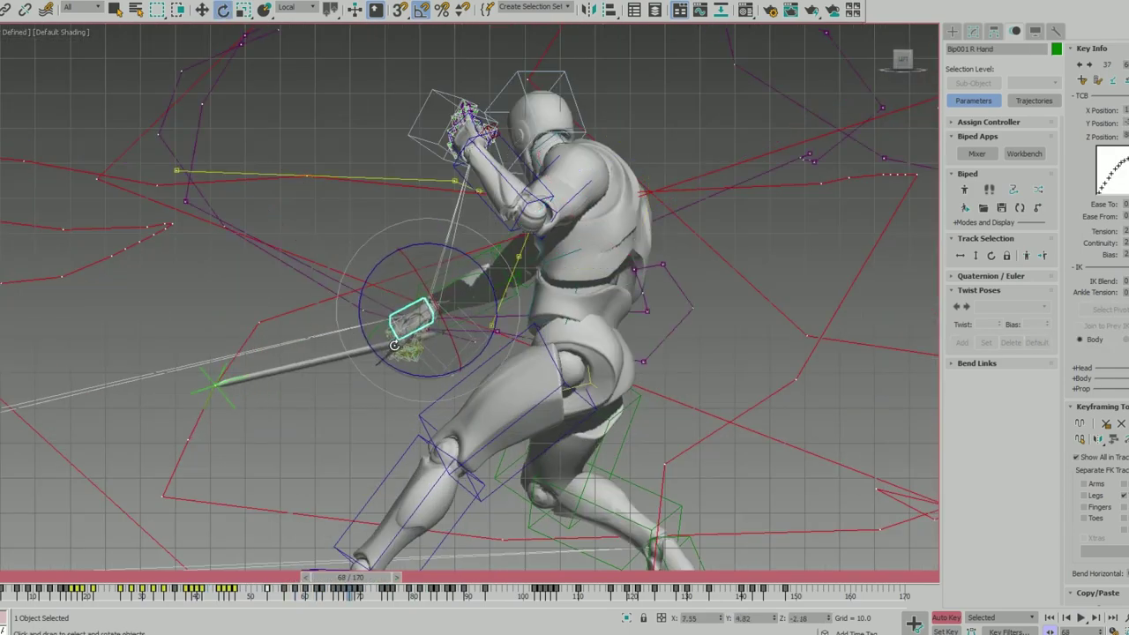
key(slash)
key(slash)
mouse_move(488, 399)
alt+middle_down()
mouse_move(476, 459)
mouse_move(528, 248)
alt+middle_up()
key(slash)
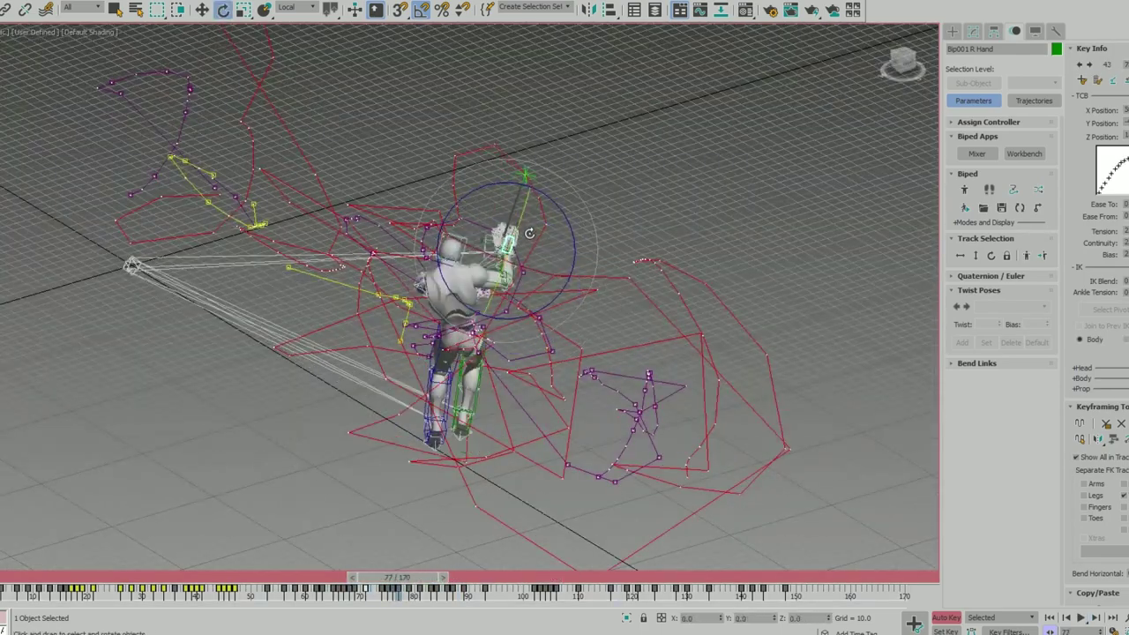
key(f)
alt+middle_drag(460, 370, 352, 317)
key(w)
key(f)
key(slash)
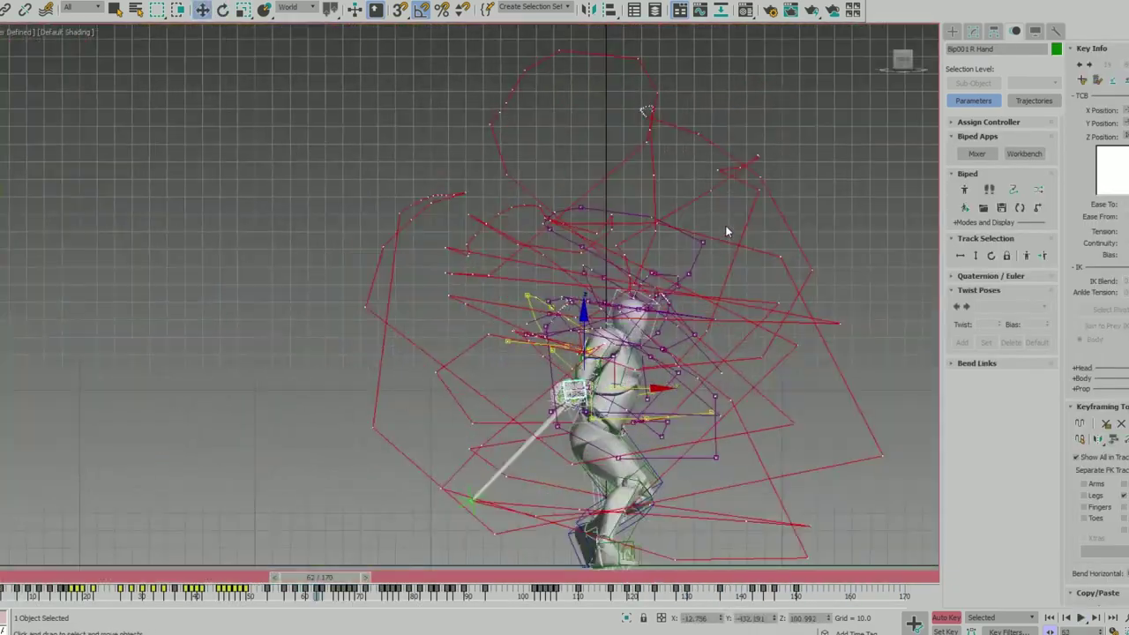
scroll(593, 333, down, 2)
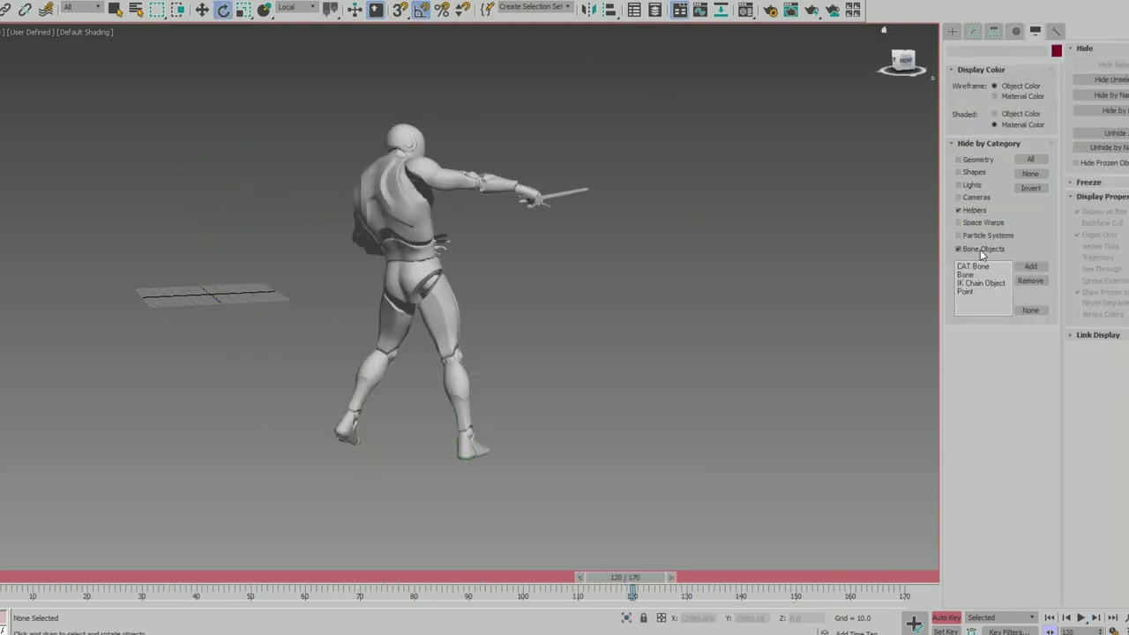
Step: Select the left forearm and scrub to around frame 75, playing back to check it
key(slash)
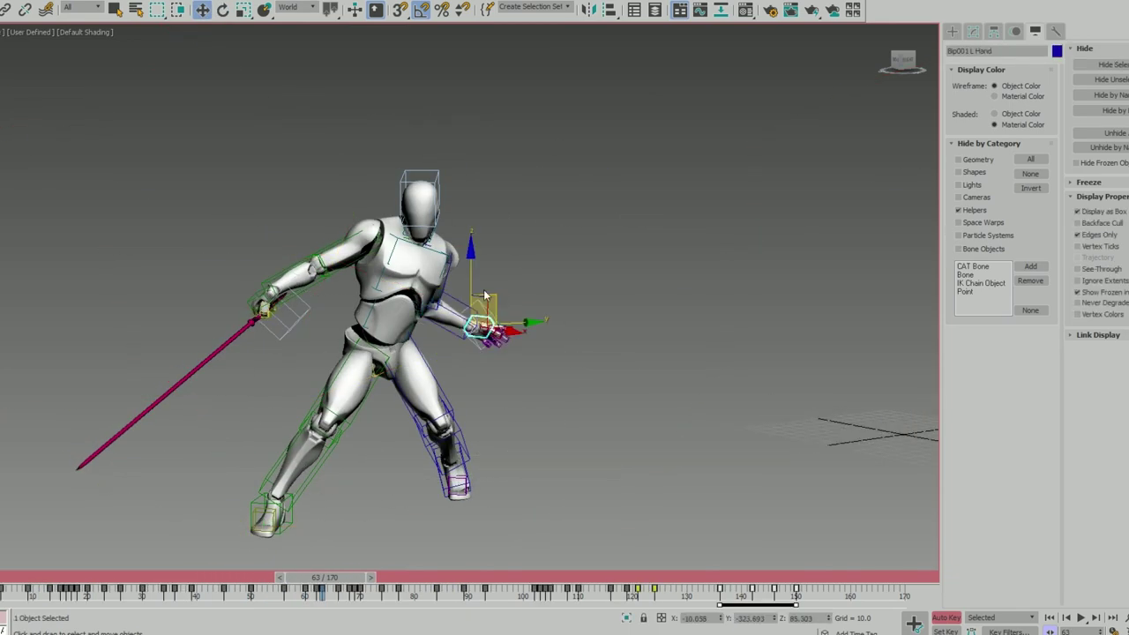
click(420, 267)
drag(357, 577, 397, 574)
key(slash)
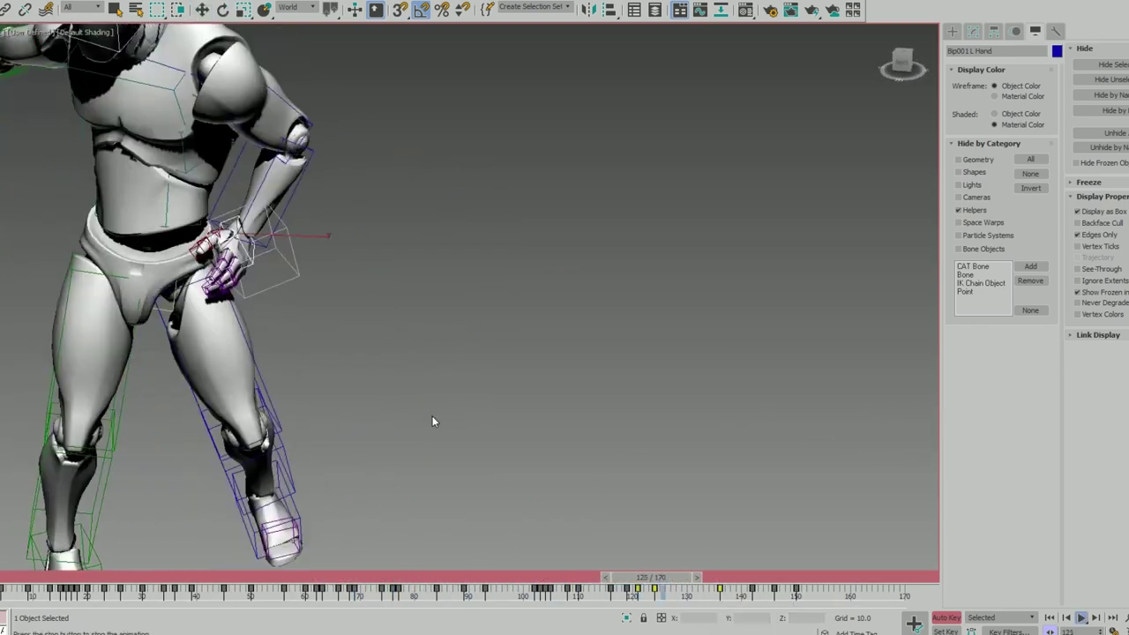
key(slash)
Step: Frame the left hand and move and rotate it to adjust its pose
key(w)
key(slash)
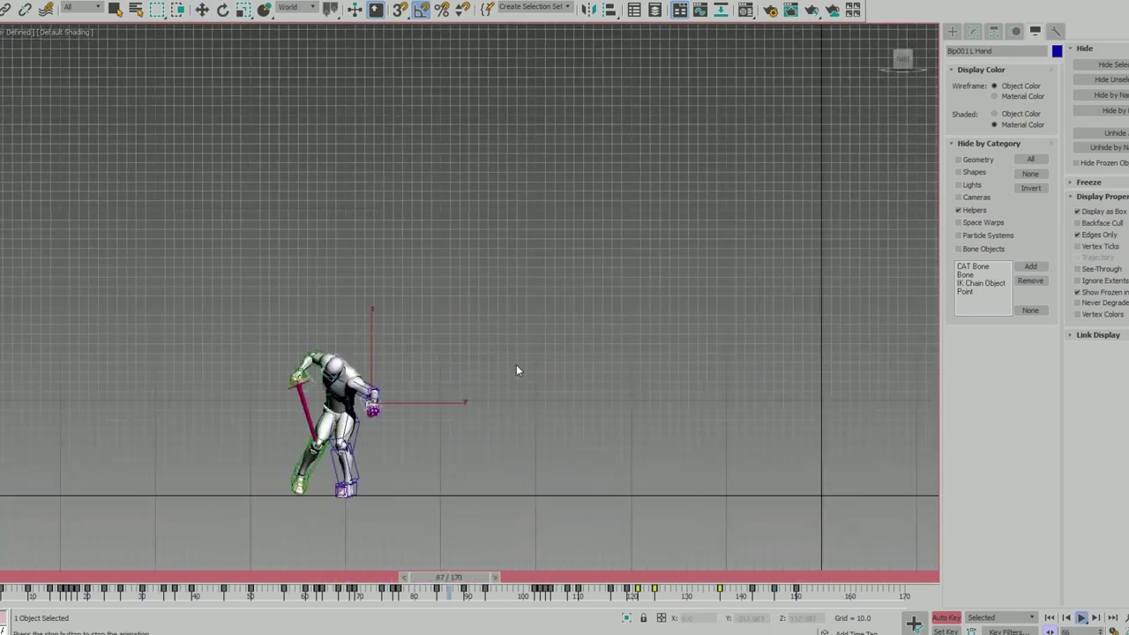
key(z)
alt+middle_drag(391, 363, 342, 359)
key(e)
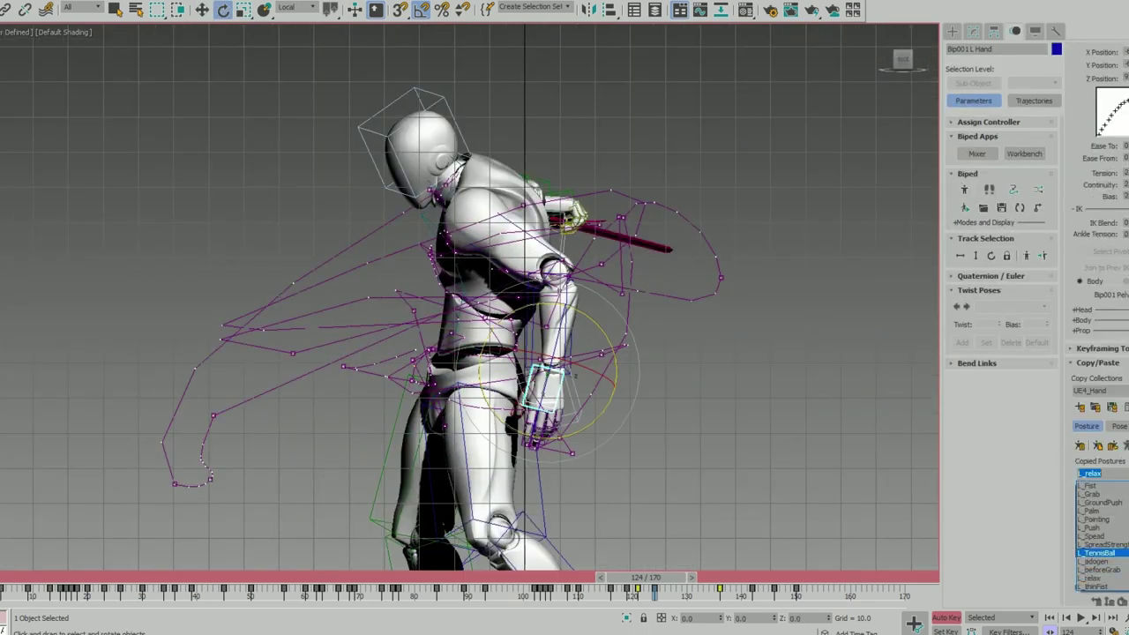
Step: Apply the _SpreadStrength posture to the left hand, play back, and hide Bone Objects
click(1102, 545)
drag(644, 578, 645, 584)
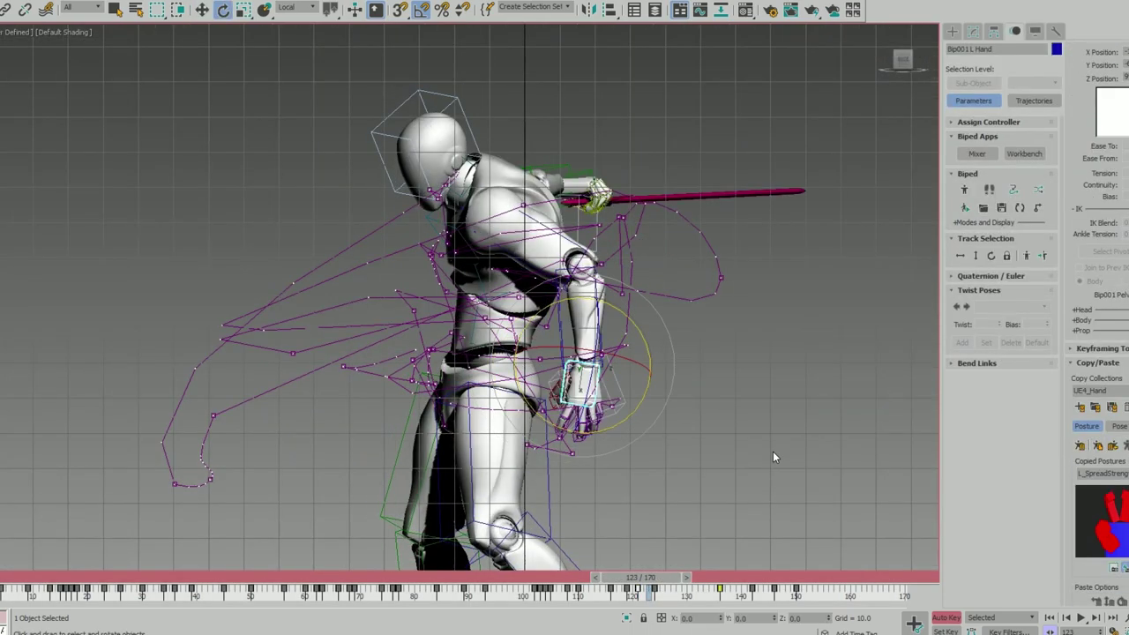
key(slash)
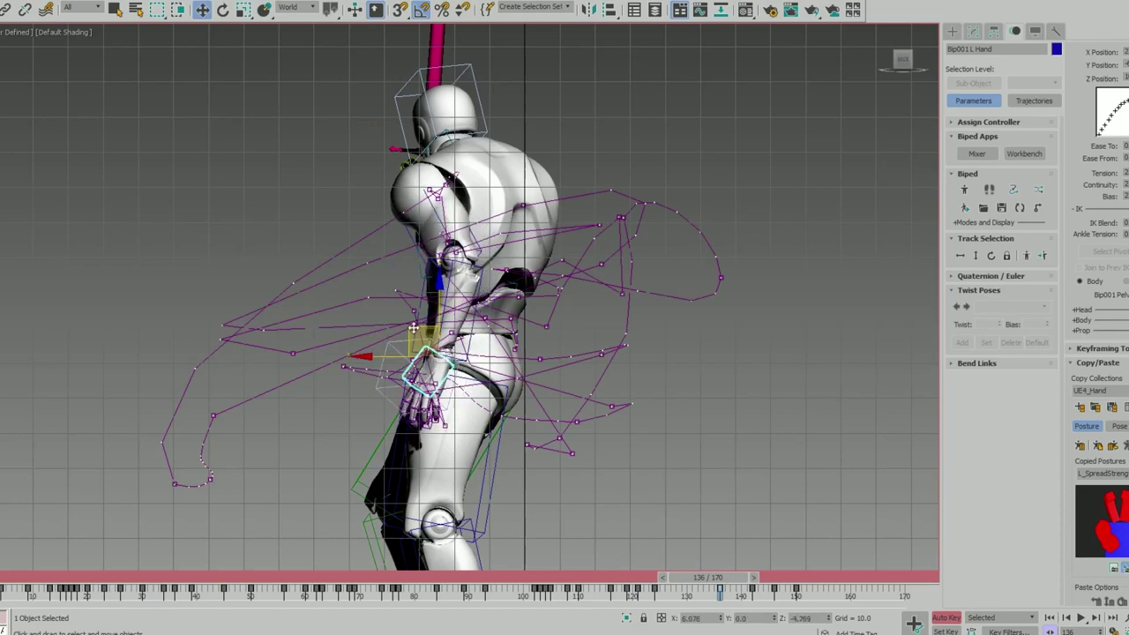
scroll(821, 333, down, 5)
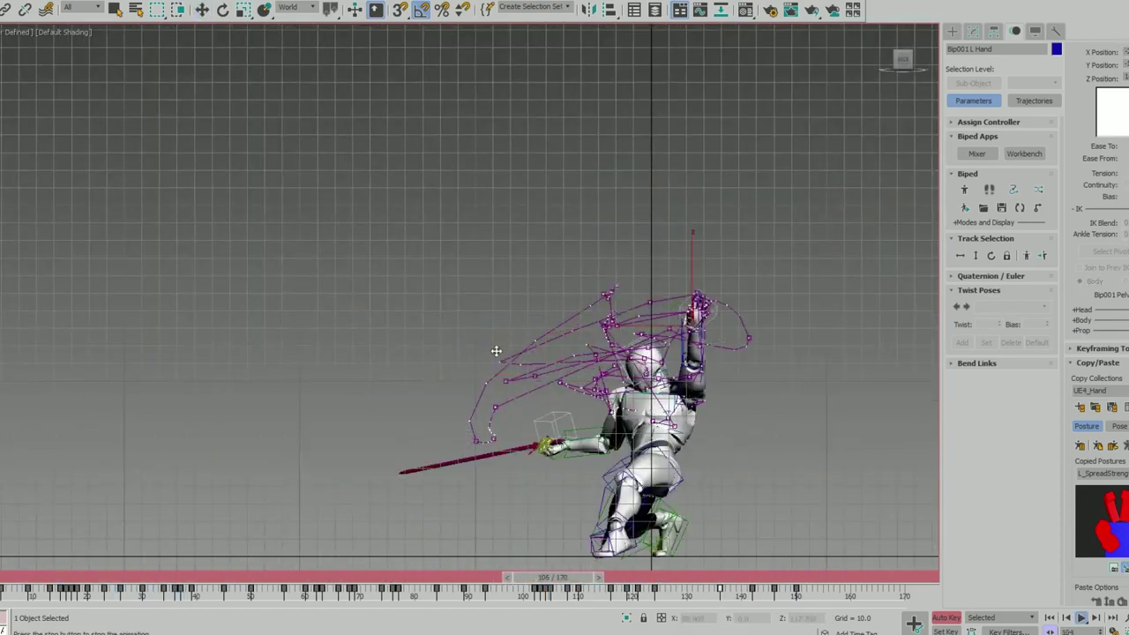
alt+middle_drag(841, 438, 402, 319)
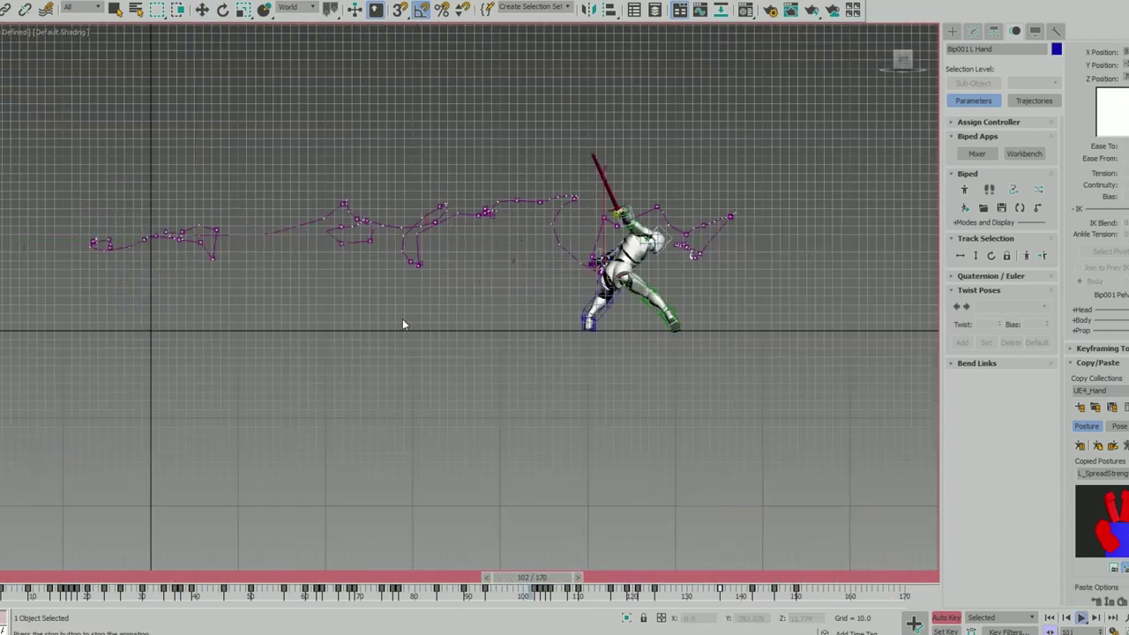
click(776, 213)
click(1016, 31)
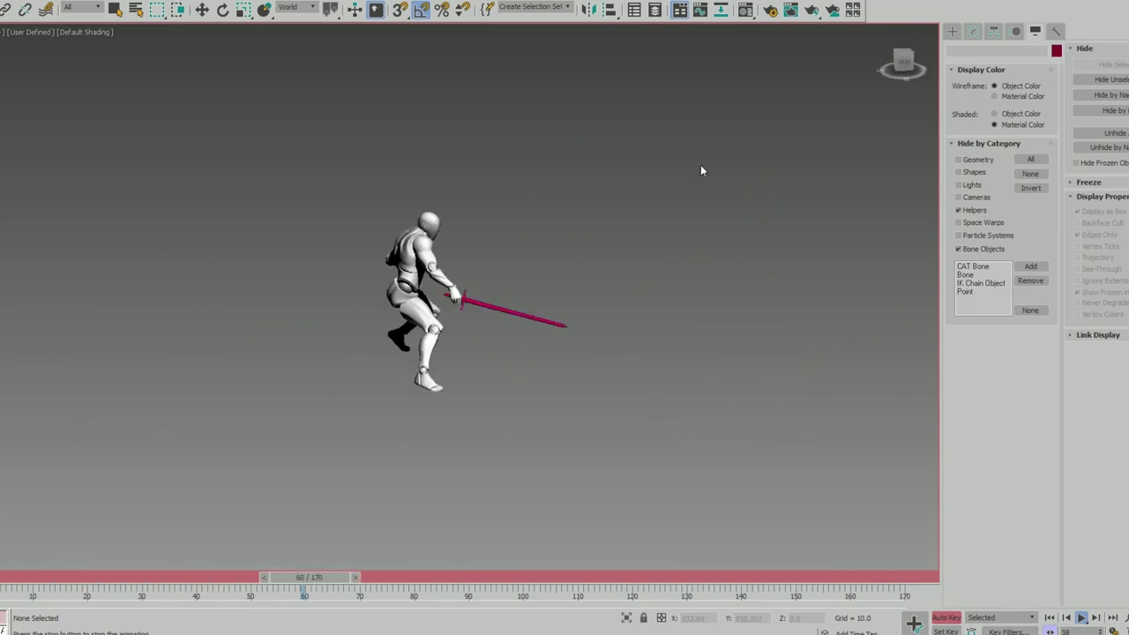